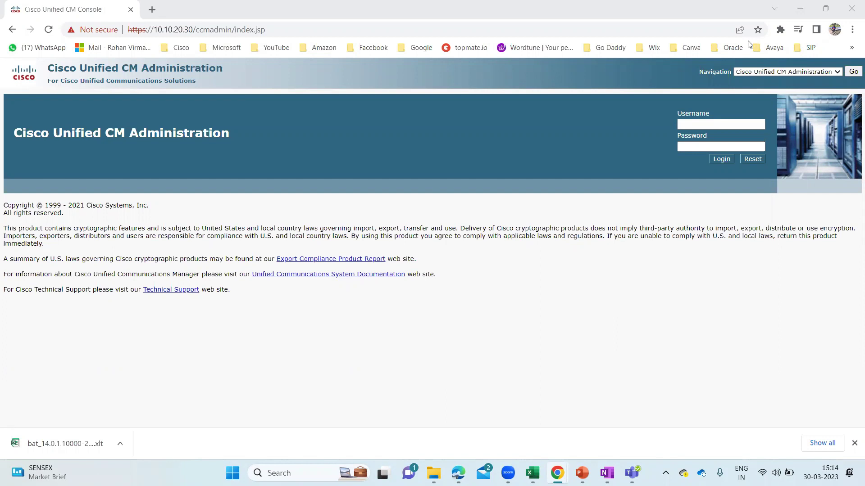
# Log in with the admin username and account password to reach the CUCM home page
pyautogui.click(714, 126)
pyautogui.click(714, 124)
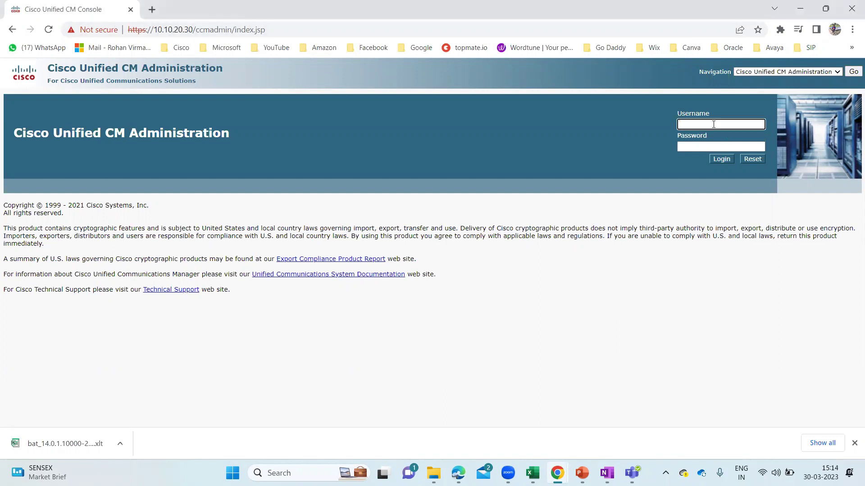
pyautogui.write('admin')
pyautogui.press('Tab')
pyautogui.hotkey('ctrl', 'v')
pyautogui.press('Return')
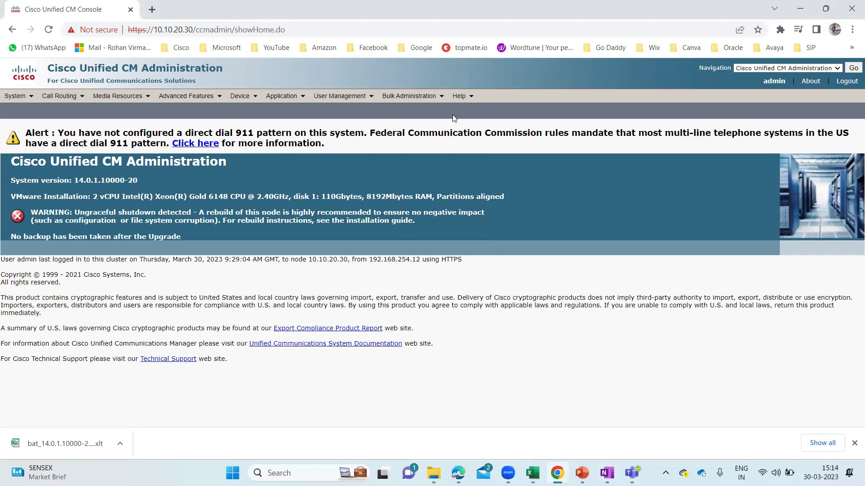
# Open Bulk Administration's Upload/Download Files list and tick the bat.xlt template
pyautogui.click(408, 96)
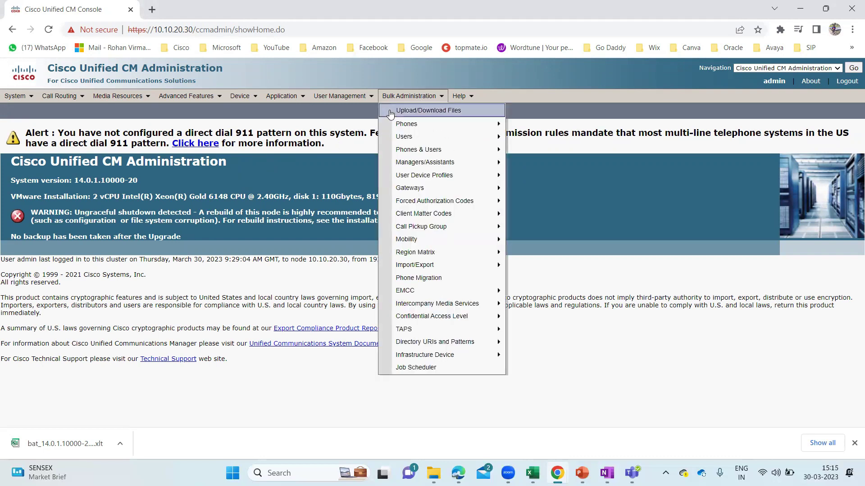
pyautogui.click(440, 114)
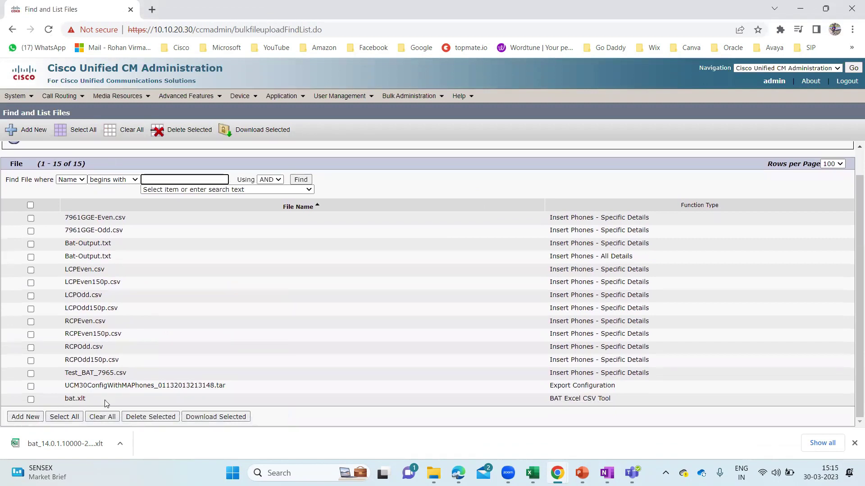
pyautogui.click(31, 399)
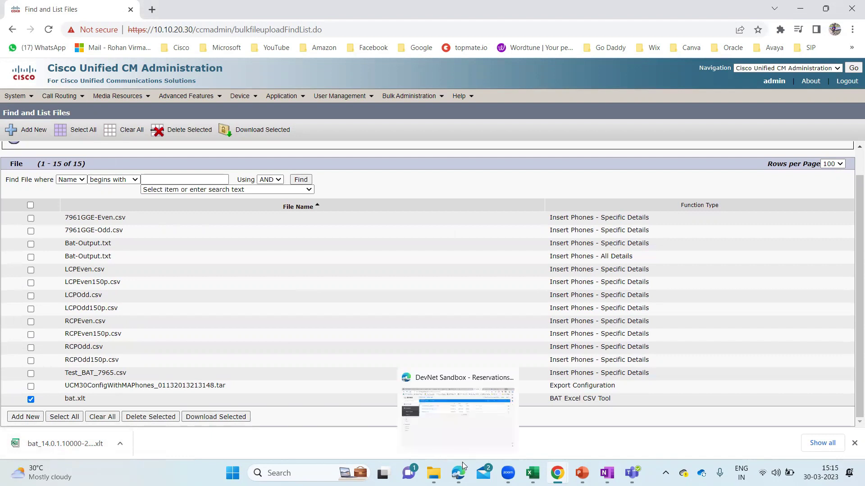
pyautogui.moveTo(533, 473)
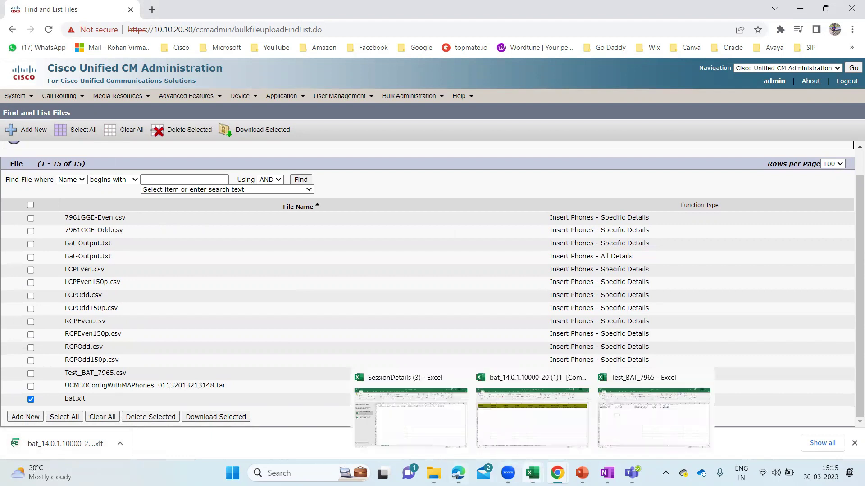
pyautogui.click(536, 416)
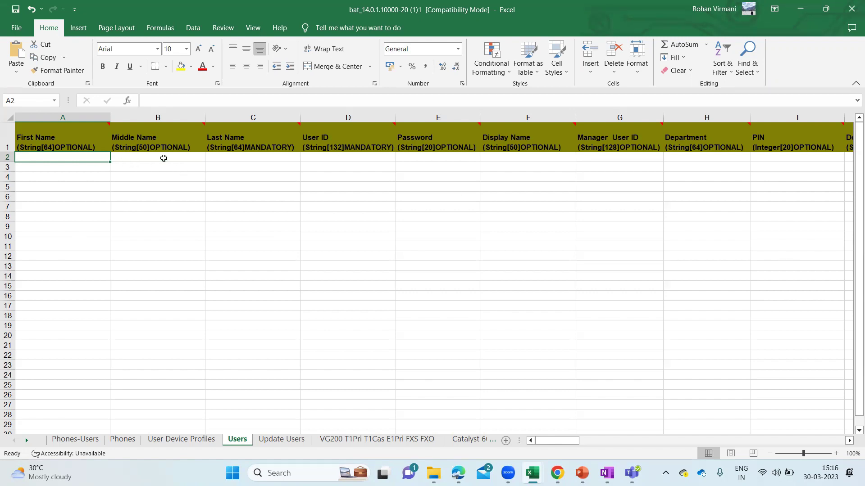
pyautogui.hotkey('alt', 'Tab')
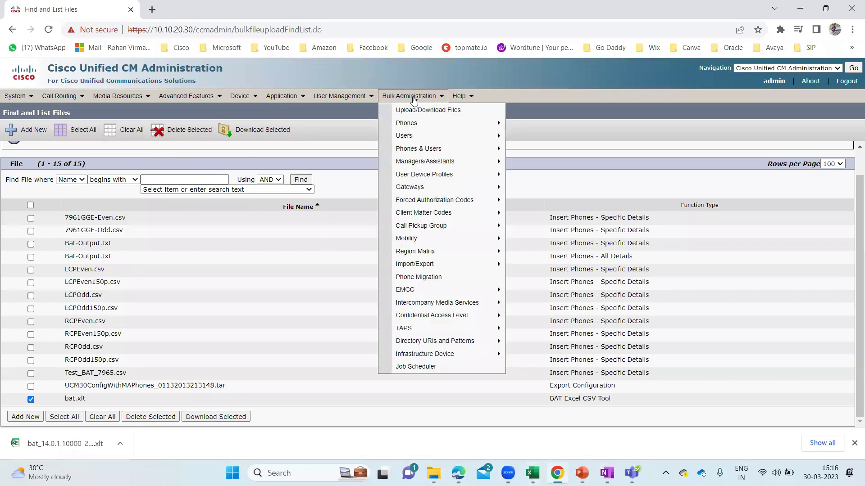
# Go to Bulk Administration > Users > User Template to find and list templates
pyautogui.moveTo(415, 98)
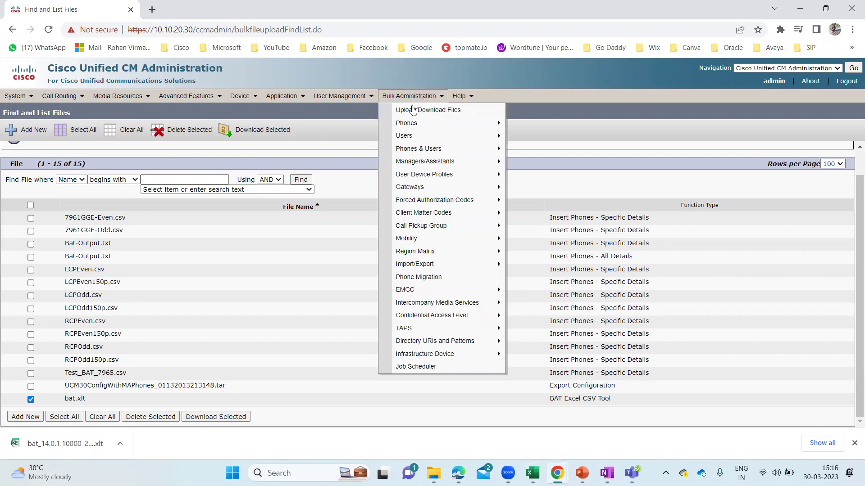
pyautogui.moveTo(409, 138)
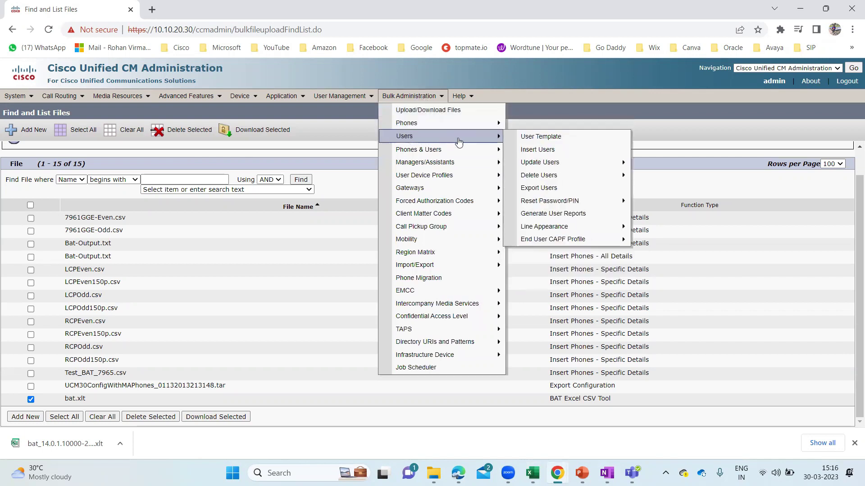
pyautogui.click(568, 139)
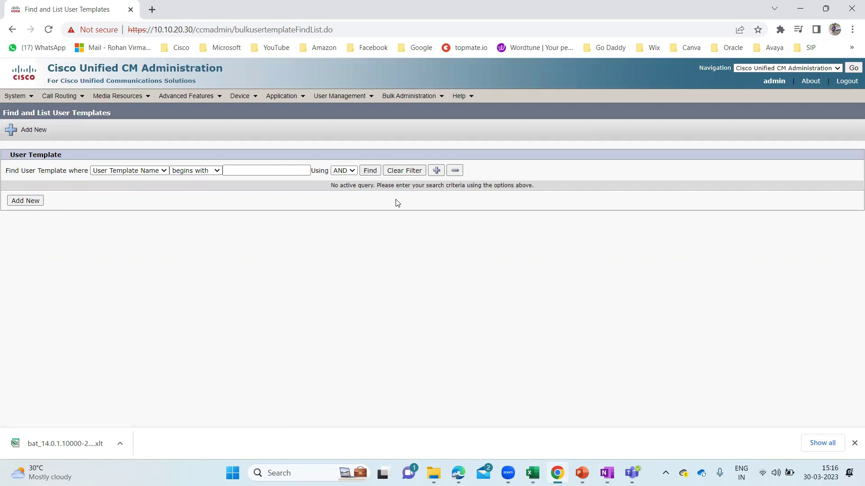
# List the existing user templates, then start a new one with Add New
pyautogui.click(371, 171)
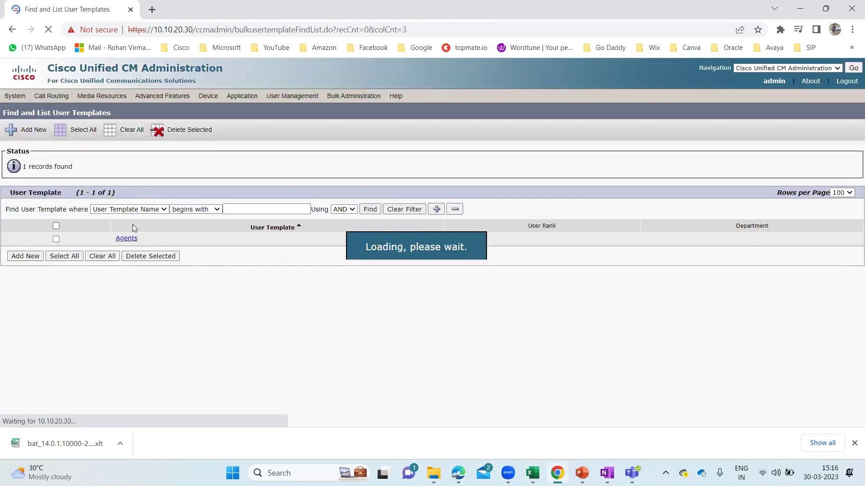
pyautogui.click(25, 257)
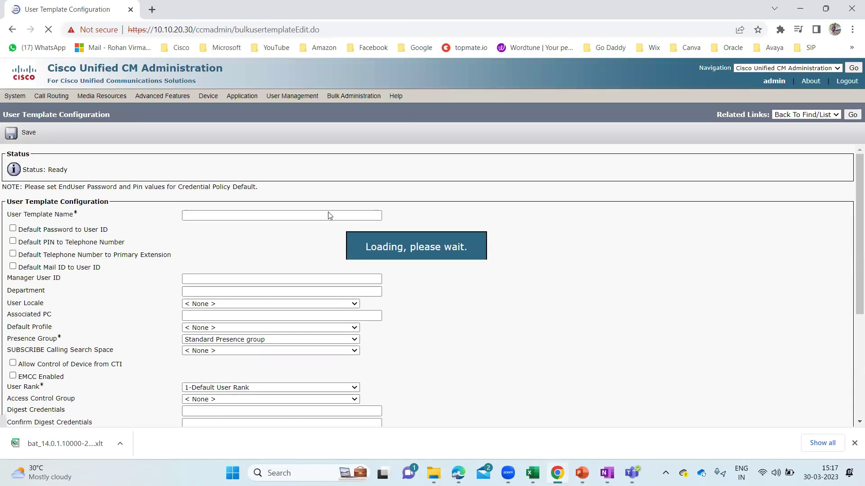
pyautogui.scroll(-4, 497, 298)
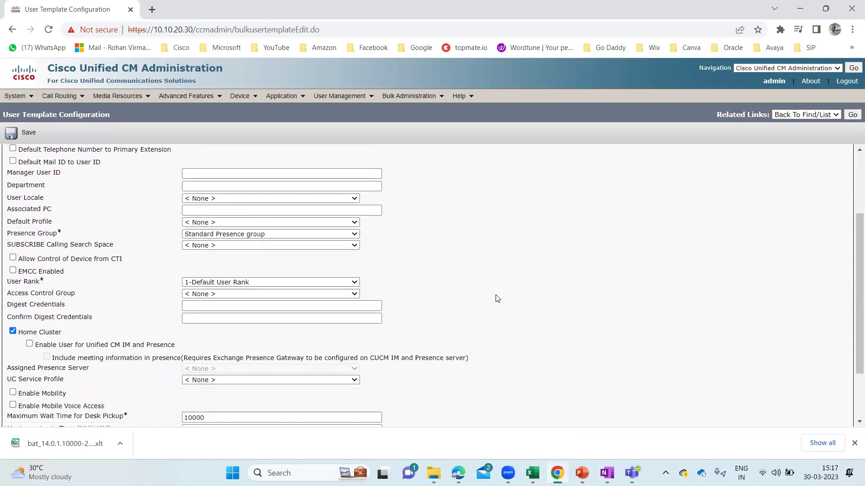
pyautogui.scroll(4, 497, 299)
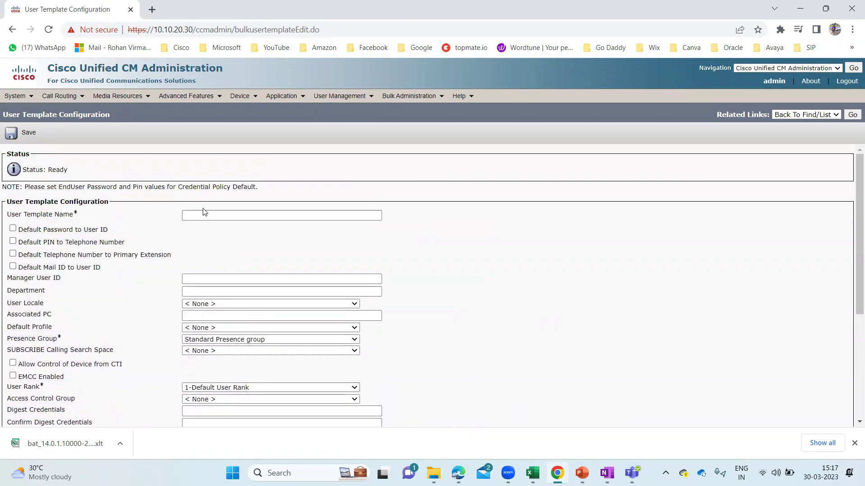
# Name the template Test_Template_Users, leaving the password and PIN default checkboxes unticked
pyautogui.click(223, 211)
pyautogui.write('Test')
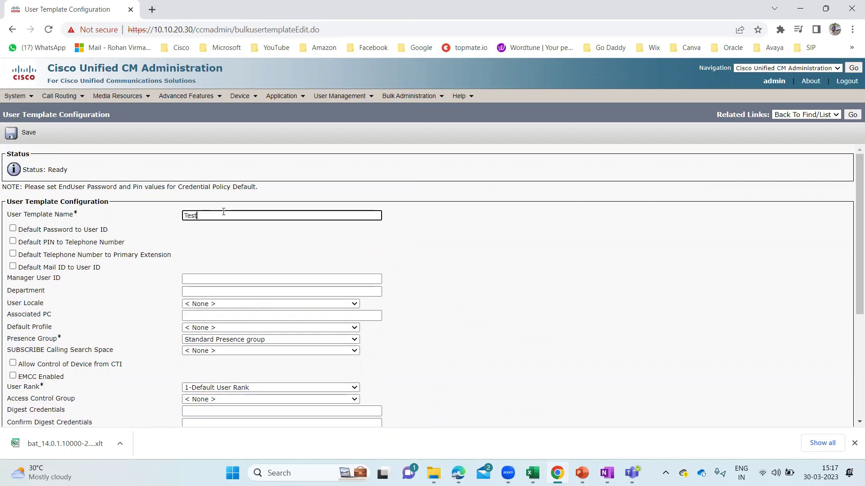
pyautogui.write('_Template_Users')
pyautogui.click(13, 229)
pyautogui.click(13, 229)
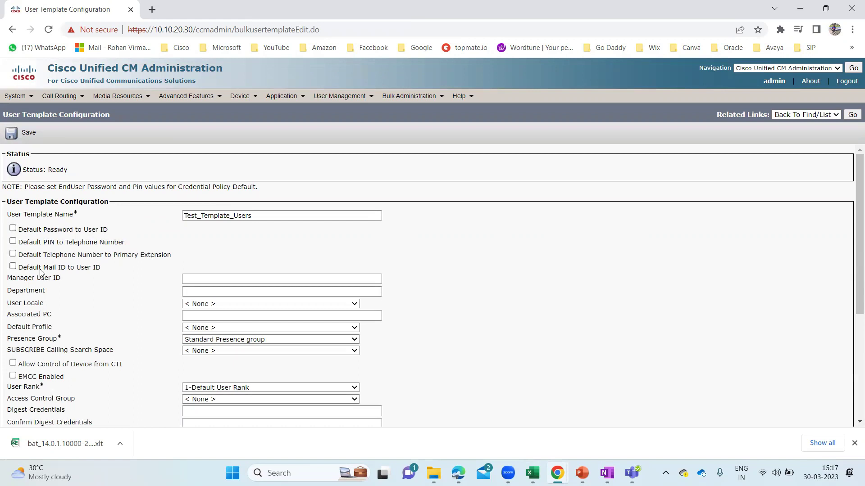
pyautogui.click(13, 242)
pyautogui.click(13, 241)
pyautogui.click(13, 229)
pyautogui.click(13, 230)
# Enter the manager's user ID in the Manager User ID field
pyautogui.moveTo(9, 279); pyautogui.dragTo(65, 278)
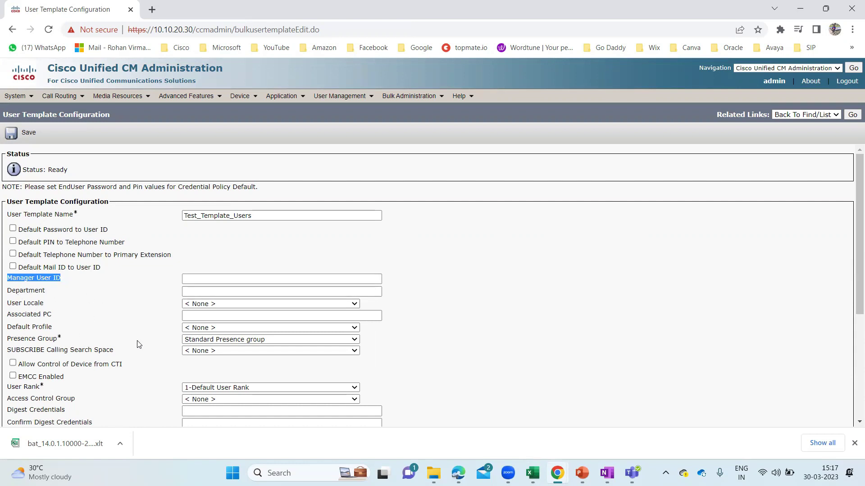
pyautogui.click(569, 324)
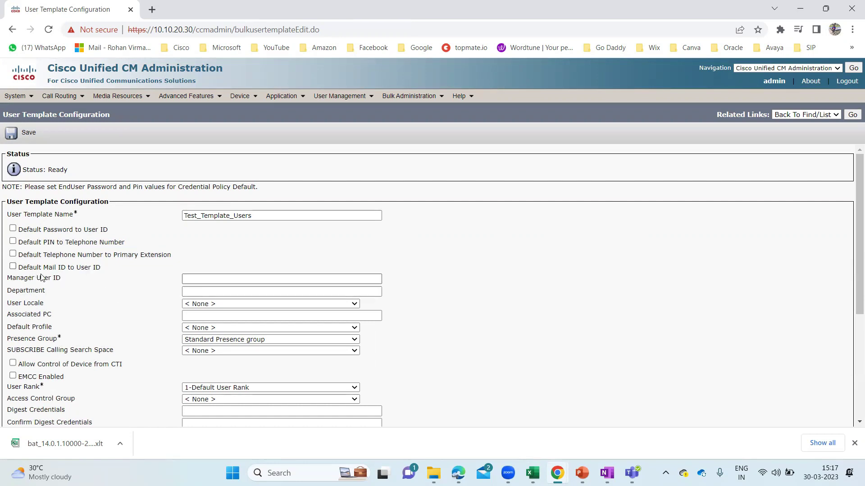
pyautogui.moveTo(8, 278); pyautogui.dragTo(61, 281)
pyautogui.click(262, 280)
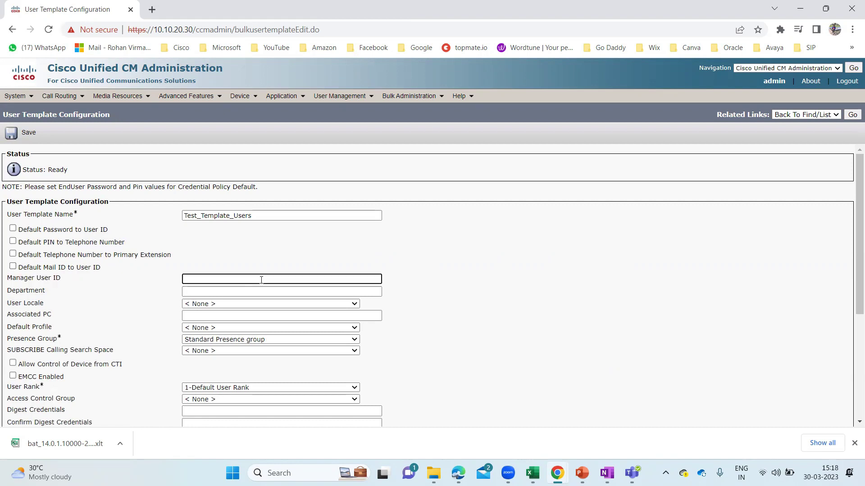
pyautogui.write('test1@abc.inc')
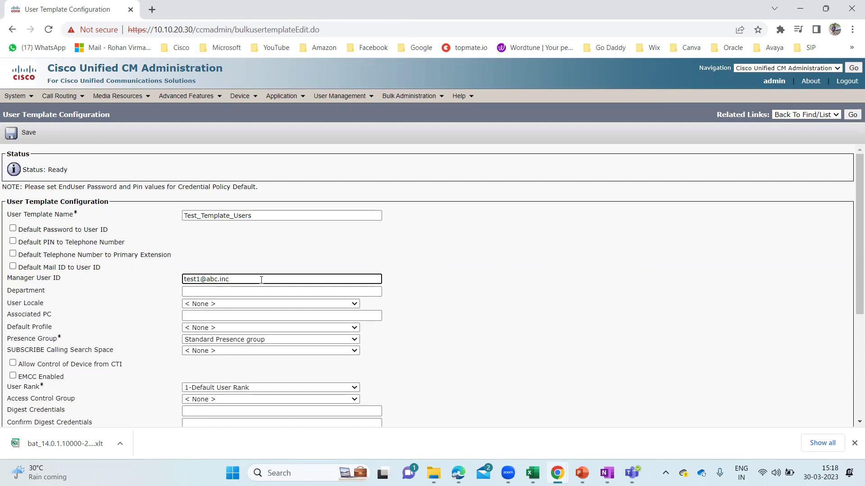
pyautogui.click(80, 218)
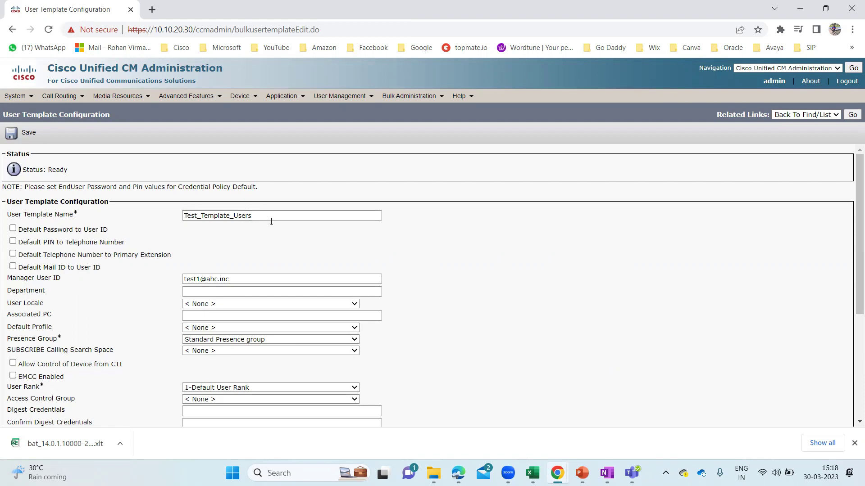
# Keep Home Cluster on and enable IM and Presence with meeting information in presence
pyautogui.scroll(-3, 456, 340)
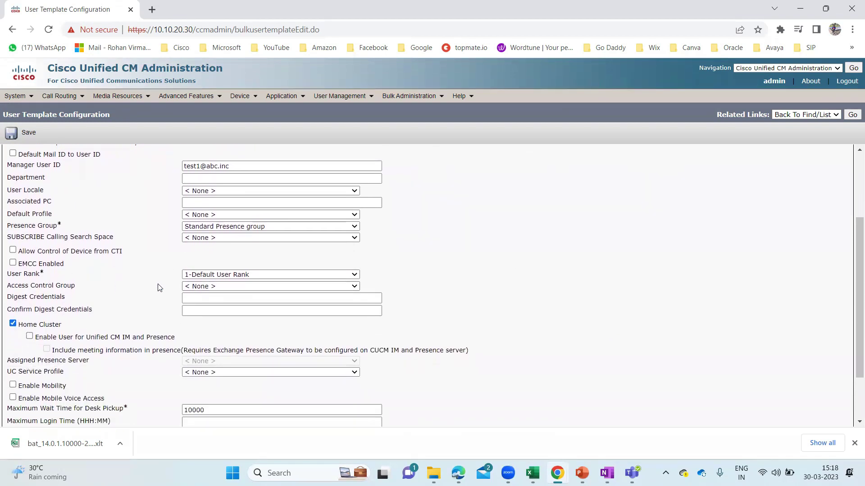
pyautogui.click(13, 324)
pyautogui.click(13, 324)
pyautogui.click(30, 336)
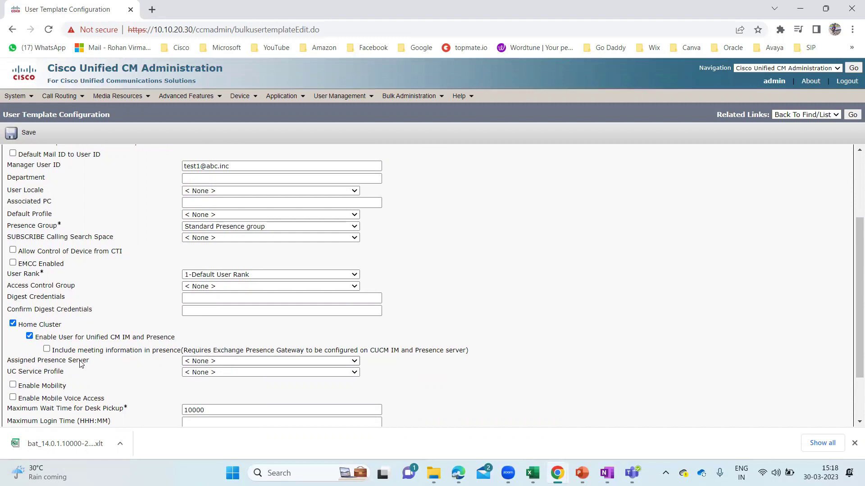
pyautogui.click(47, 350)
pyautogui.moveTo(11, 361); pyautogui.dragTo(93, 363)
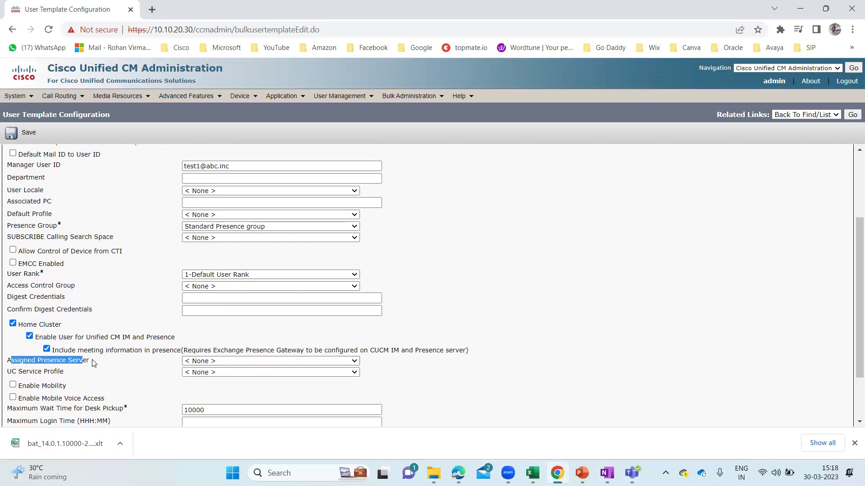
pyautogui.click(93, 363)
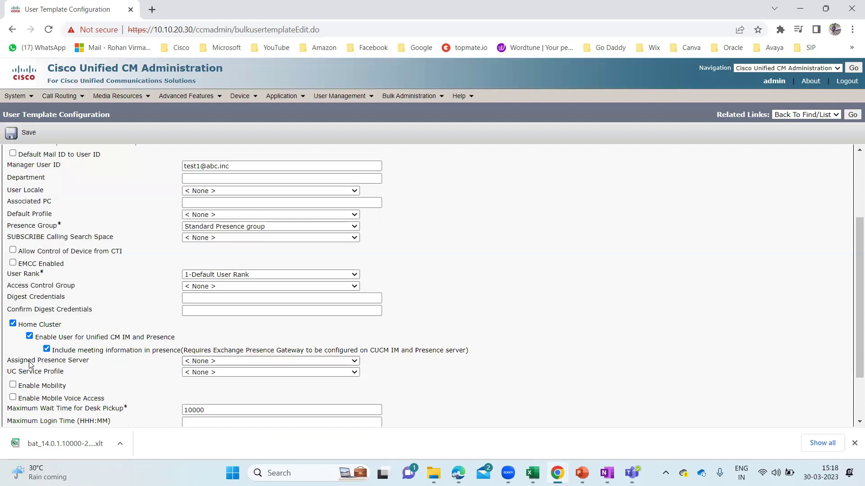
pyautogui.moveTo(29, 363); pyautogui.dragTo(343, 362)
pyautogui.click(343, 362)
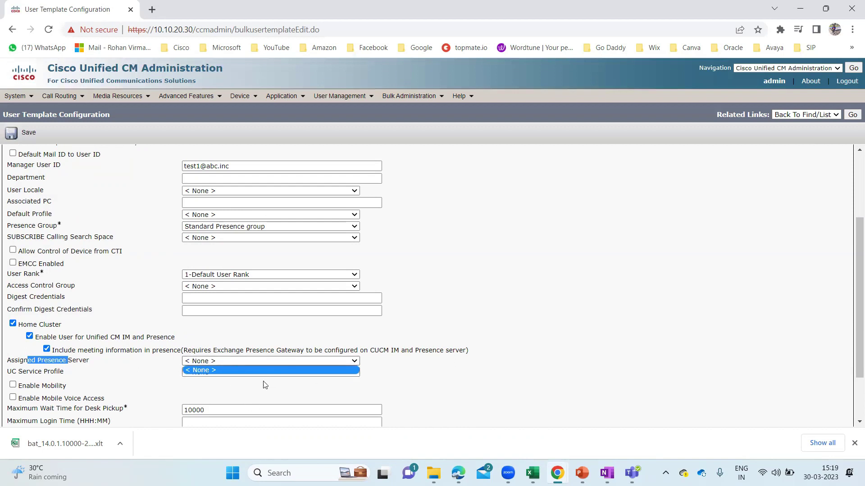
pyautogui.click(403, 375)
pyautogui.click(57, 377)
pyautogui.click(46, 375)
pyautogui.moveTo(23, 376); pyautogui.dragTo(60, 375)
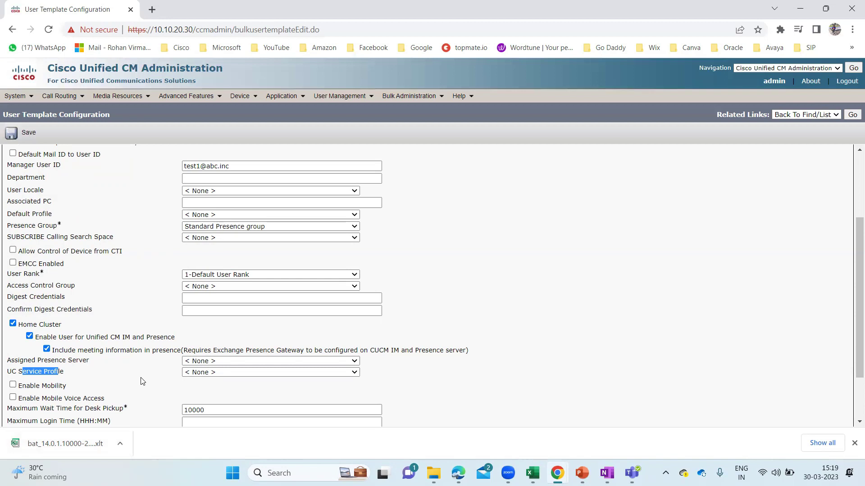
# Enable Mobility and save, triggering the template-name length alert
pyautogui.scroll(-3, 126, 380)
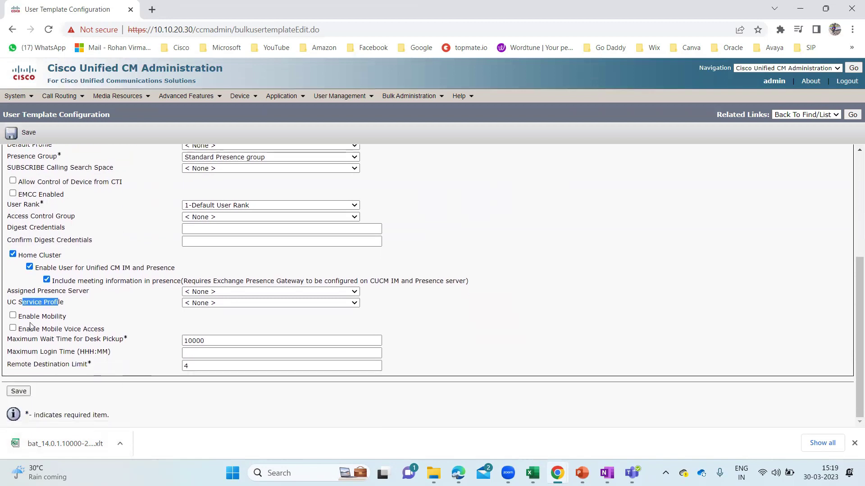
pyautogui.click(114, 316)
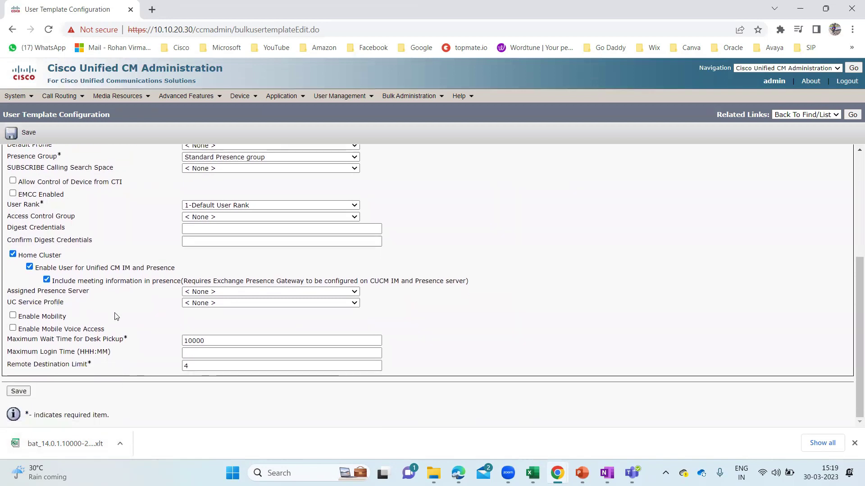
pyautogui.click(13, 316)
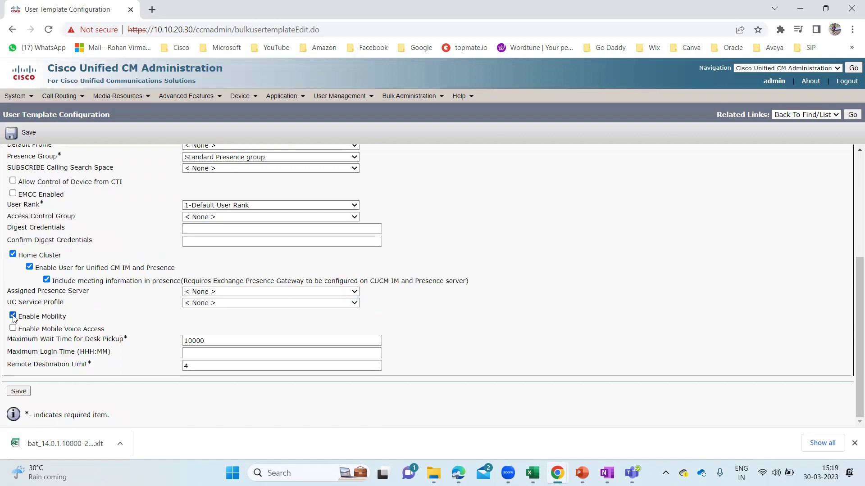
pyautogui.click(17, 392)
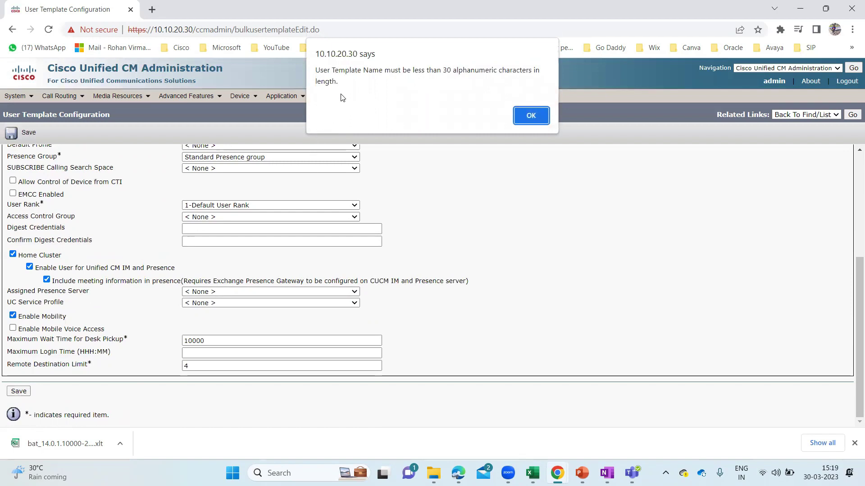
# Dismiss the alert, shorten the template name to TestUsers and save it
pyautogui.click(532, 116)
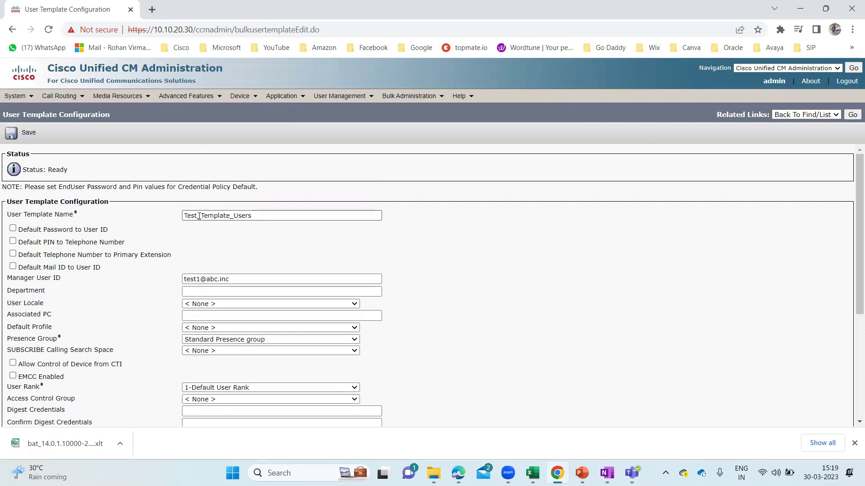
pyautogui.click(259, 215)
pyautogui.press('BackSpace')
pyautogui.press('BackSpace')
pyautogui.press('BackSpace')
pyautogui.press('BackSpace')
pyautogui.press('BackSpace')
pyautogui.press('BackSpace')
pyautogui.press('BackSpace')
pyautogui.press('BackSpace')
pyautogui.press('BackSpace')
pyautogui.press('BackSpace')
pyautogui.press('BackSpace')
pyautogui.press('BackSpace')
pyautogui.press('BackSpace')
pyautogui.press('BackSpace')
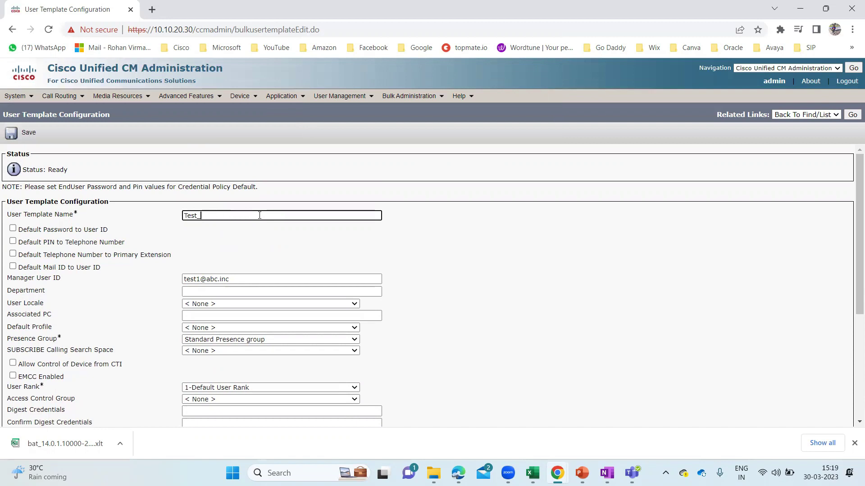
pyautogui.press('BackSpace')
pyautogui.write('Users')
pyautogui.click(28, 134)
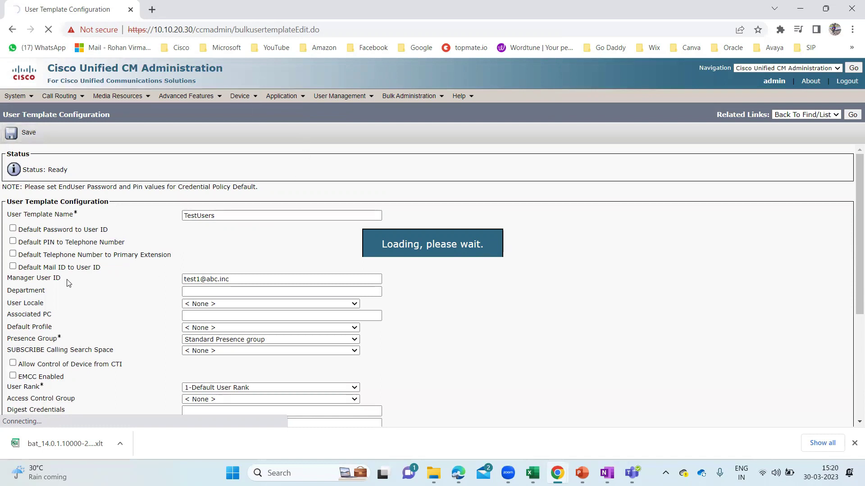
pyautogui.scroll(-4, 272, 283)
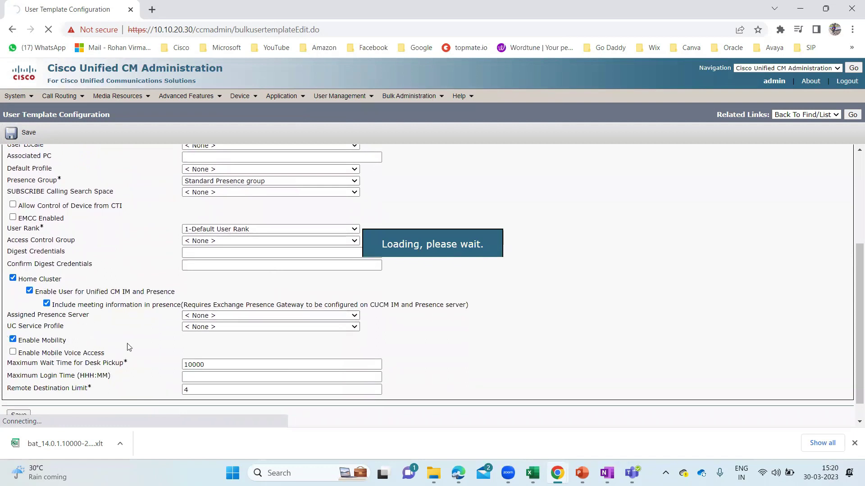
pyautogui.scroll(-1, 128, 346)
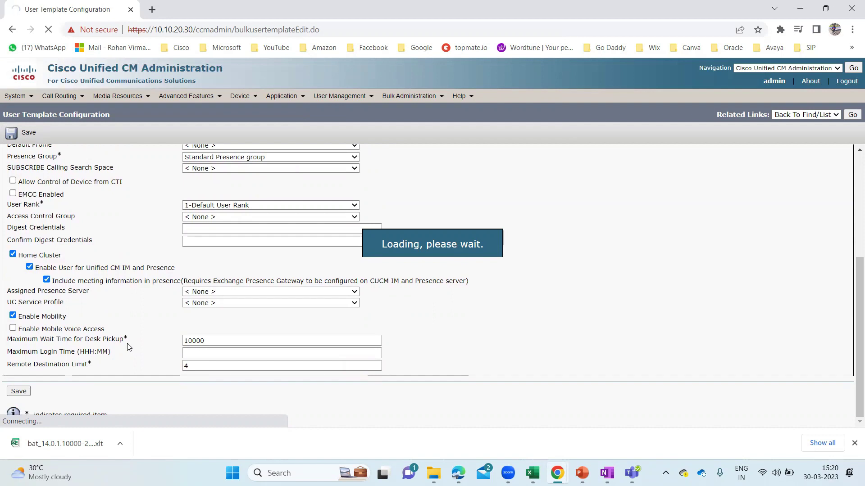
pyautogui.scroll(1, 130, 290)
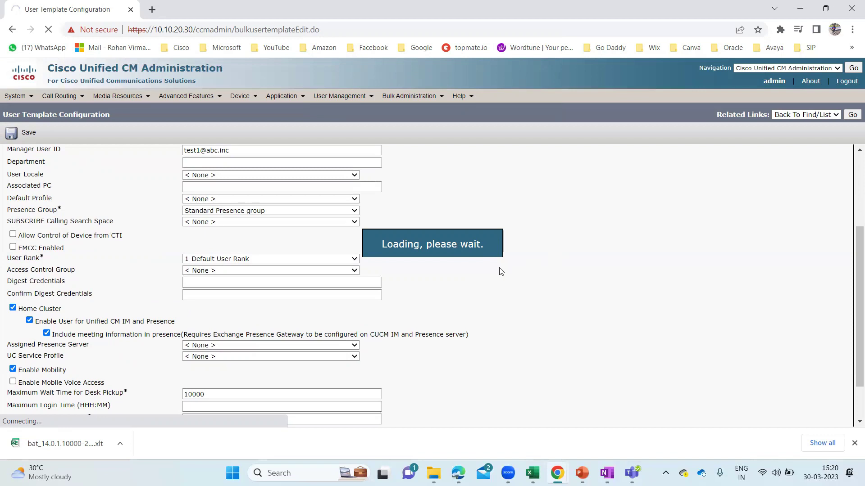
pyautogui.click(532, 473)
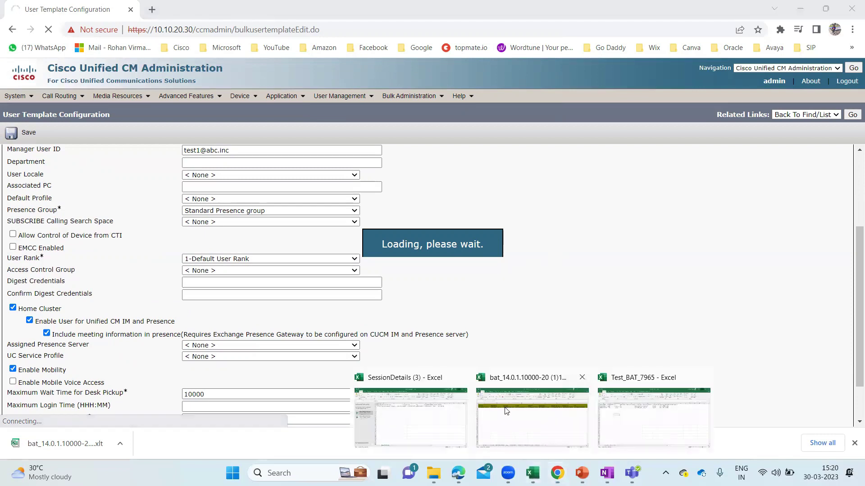
# Bring the bat_14.0.1 workbook's Users sheet forward and inspect row 2's first columns
pyautogui.click(507, 411)
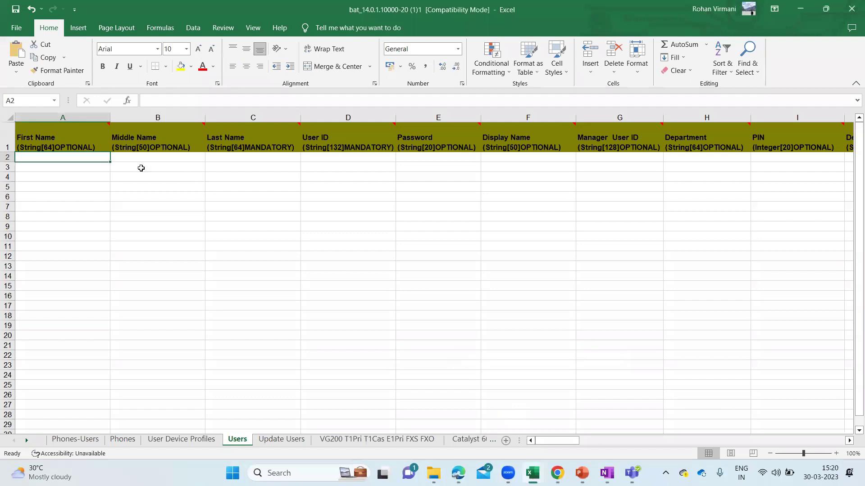
pyautogui.hotkey('alt', 'Tab')
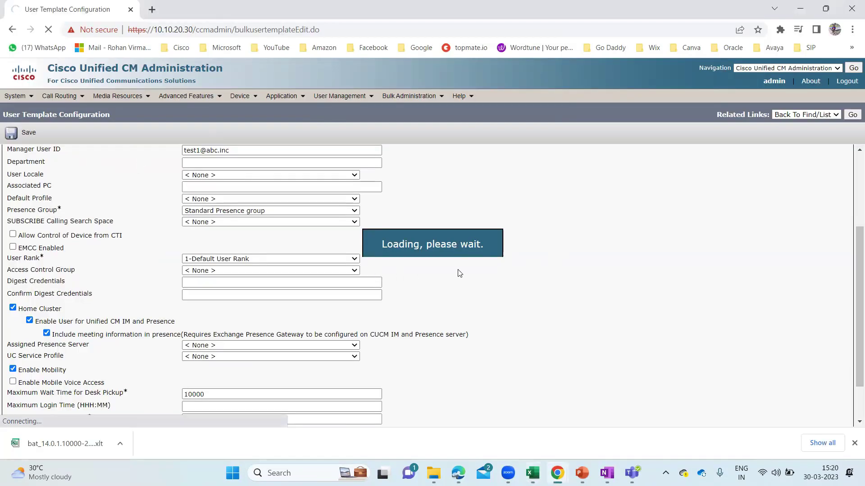
pyautogui.hotkey('alt', 'Tab')
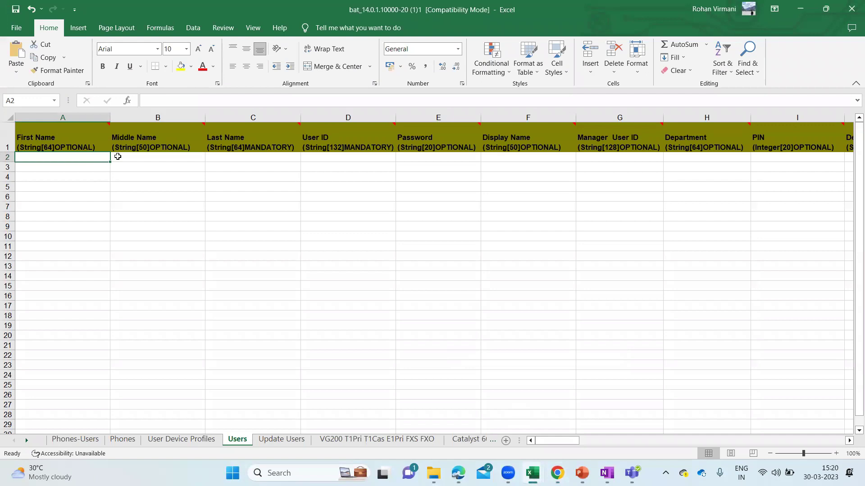
pyautogui.click(141, 156)
pyautogui.click(86, 155)
pyautogui.press('Right')
pyautogui.press('Right')
pyautogui.press('Right')
pyautogui.press('Right')
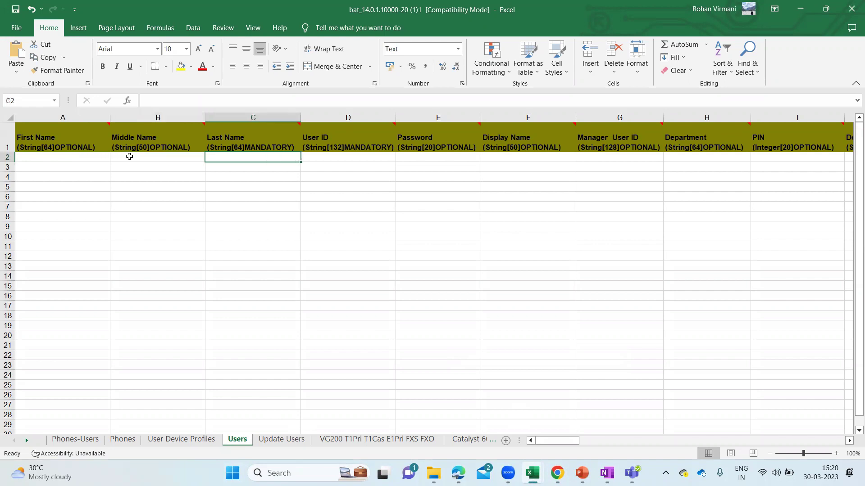
pyautogui.press('Right')
pyautogui.press('Right')
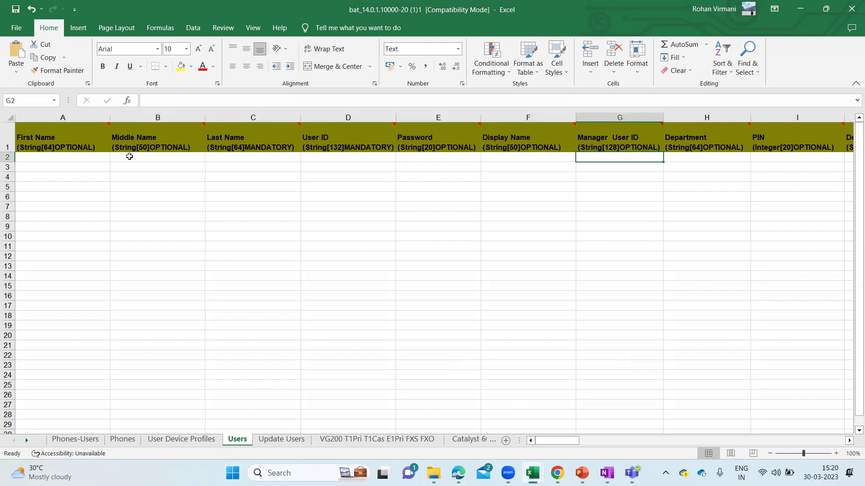
pyautogui.press('Right')
pyautogui.press('Left')
pyautogui.press('Left')
pyautogui.press('Left')
pyautogui.press('Left')
pyautogui.press('Left')
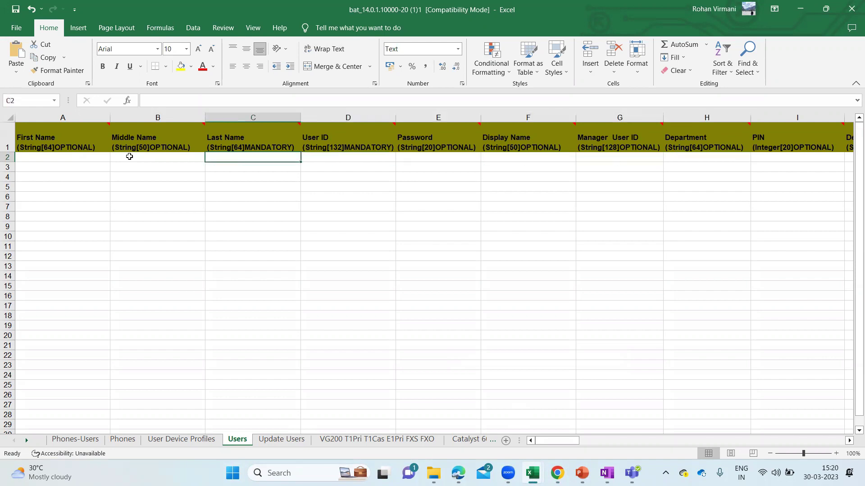
pyautogui.press('Left')
pyautogui.press('Left')
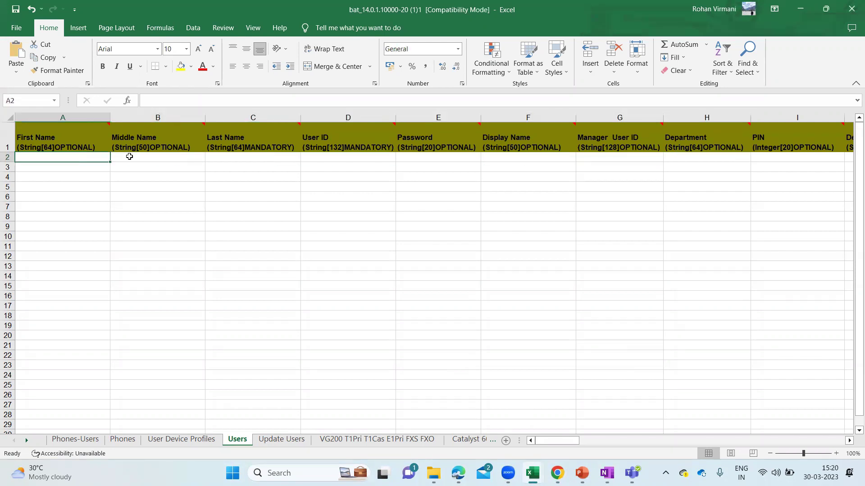
# Scan row 2 rightward past header column AS to column AT in the export area
pyautogui.click(223, 159)
pyautogui.press('Right')
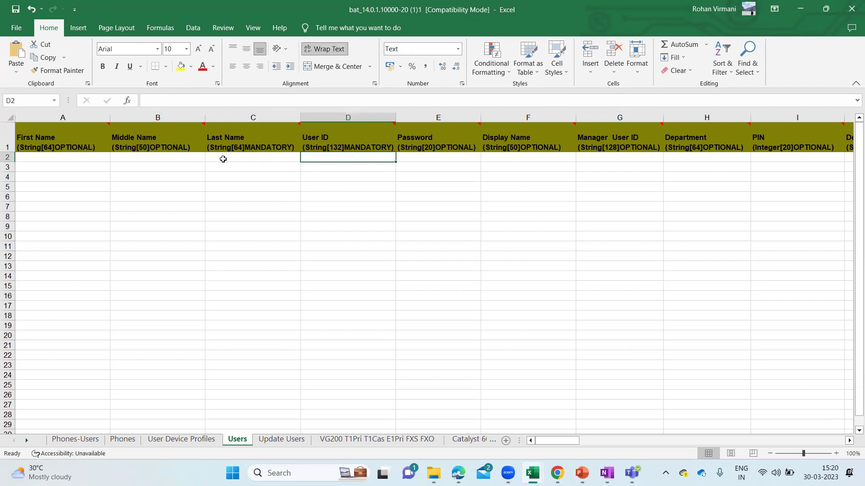
pyautogui.press('Right')
pyautogui.press('Right')
pyautogui.press('Right')
pyautogui.press('Right')
pyautogui.press('Right')
pyautogui.press('Right')
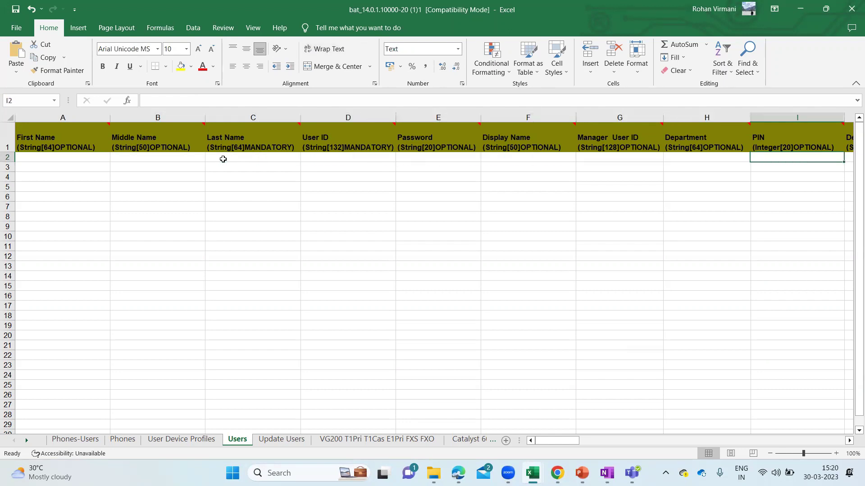
pyautogui.press('Right')
pyautogui.press('Right')
pyautogui.press('Right')
pyautogui.press('Right')
pyautogui.press('Right')
pyautogui.press('Right')
pyautogui.press('Right')
pyautogui.press('Right')
pyautogui.press('Right')
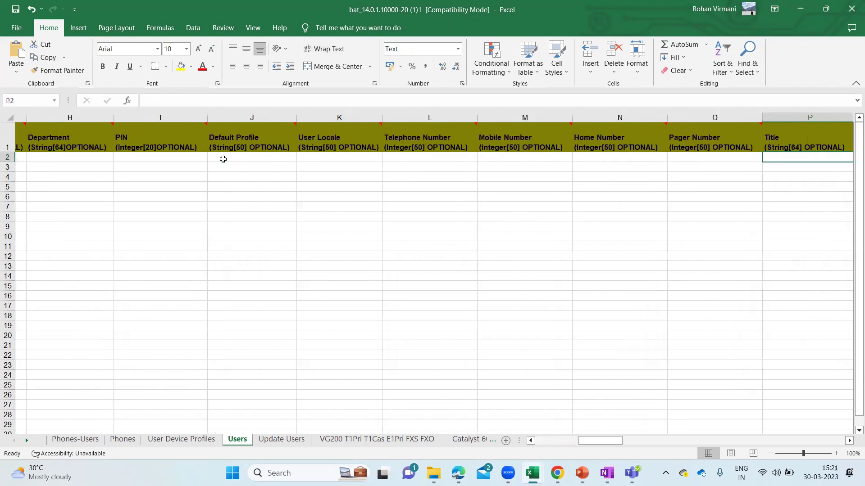
pyautogui.press('Right')
pyautogui.press('Right')
pyautogui.press('Right')
pyautogui.press('Right')
pyautogui.press('Right')
pyautogui.press('Right')
pyautogui.press('Right')
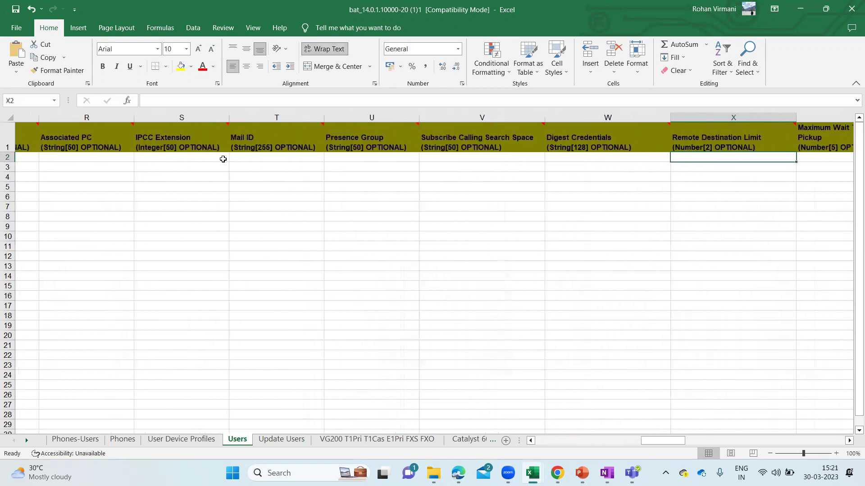
pyautogui.press('Right')
pyautogui.press('Right')
pyautogui.press('Right')
pyautogui.press('Right')
pyautogui.press('Right')
pyautogui.press('Right')
pyautogui.press('Right')
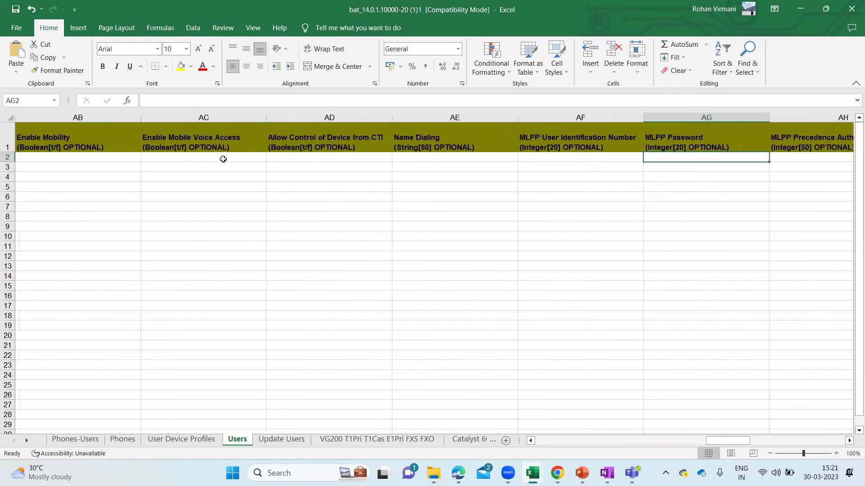
pyautogui.press('Right')
pyautogui.press('Right')
pyautogui.press('Right')
pyautogui.press('Right')
pyautogui.press('Right')
pyautogui.press('Right')
pyautogui.press('Right')
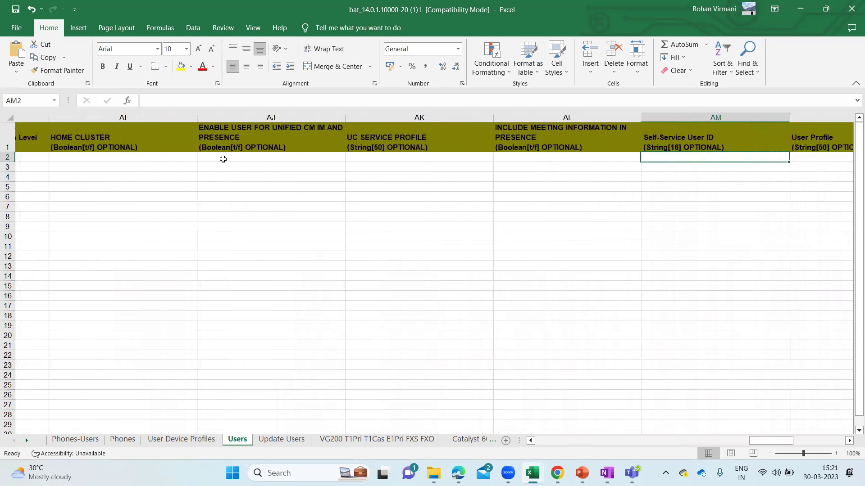
pyautogui.press('Right')
pyautogui.press('Right')
pyautogui.press('Right')
pyautogui.press('Right')
pyautogui.press('Right')
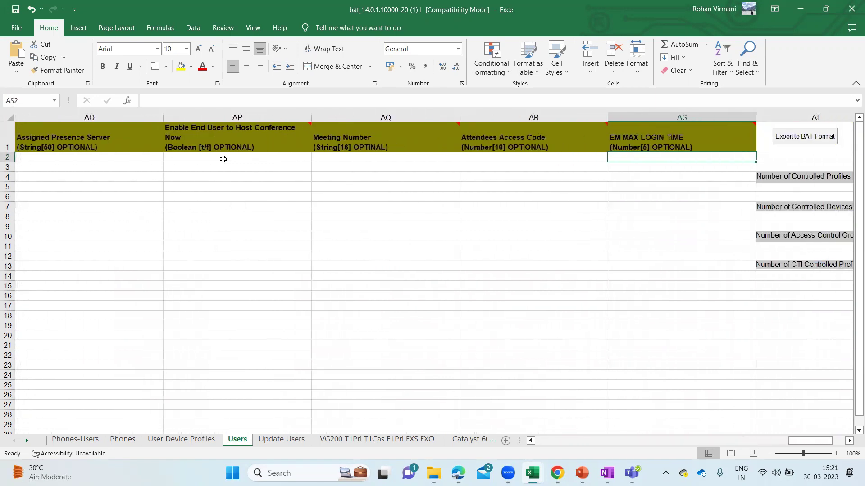
pyautogui.press('Right')
pyautogui.press('Right')
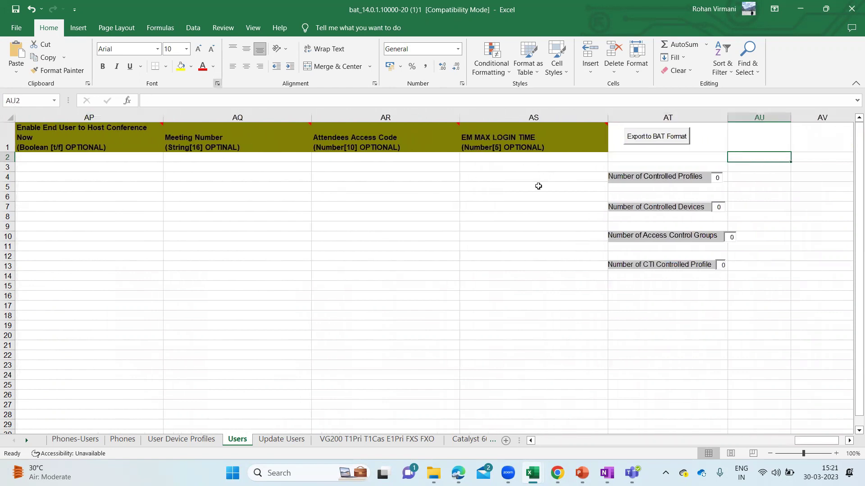
pyautogui.click(592, 157)
pyautogui.press('Right')
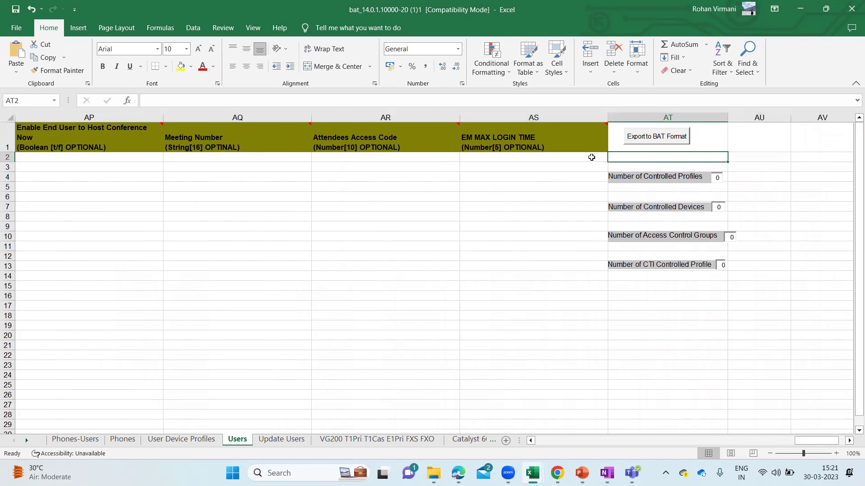
pyautogui.press('Up')
pyautogui.press('Down')
pyautogui.click(577, 159)
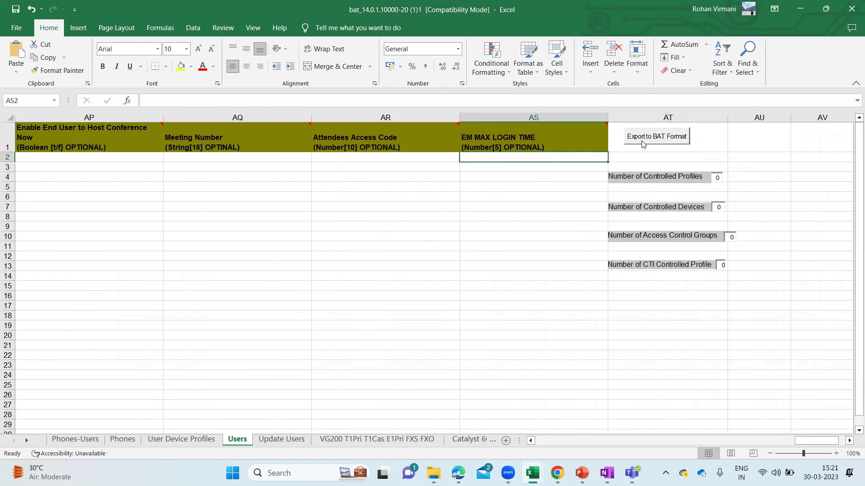
pyautogui.click(645, 140)
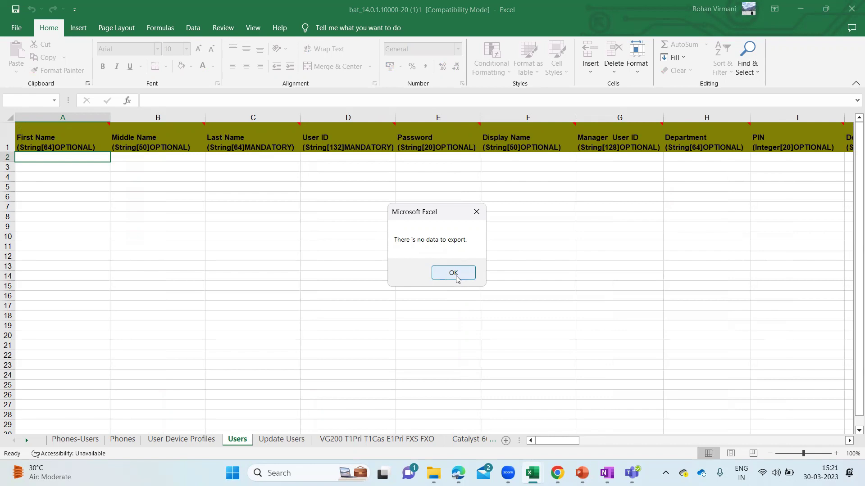
pyautogui.click(454, 273)
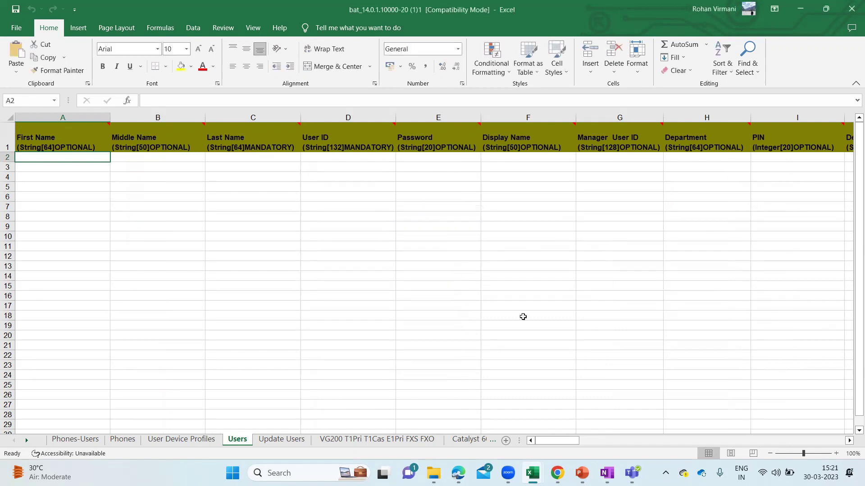
pyautogui.moveTo(557, 473)
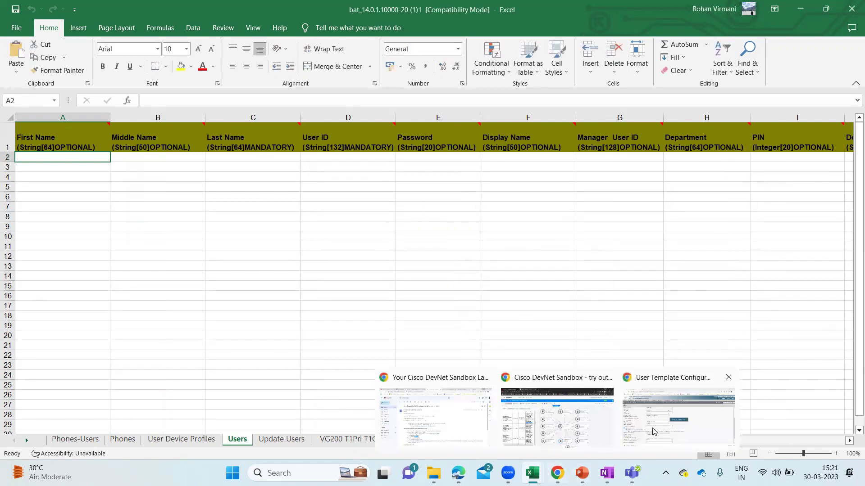
pyautogui.click(654, 431)
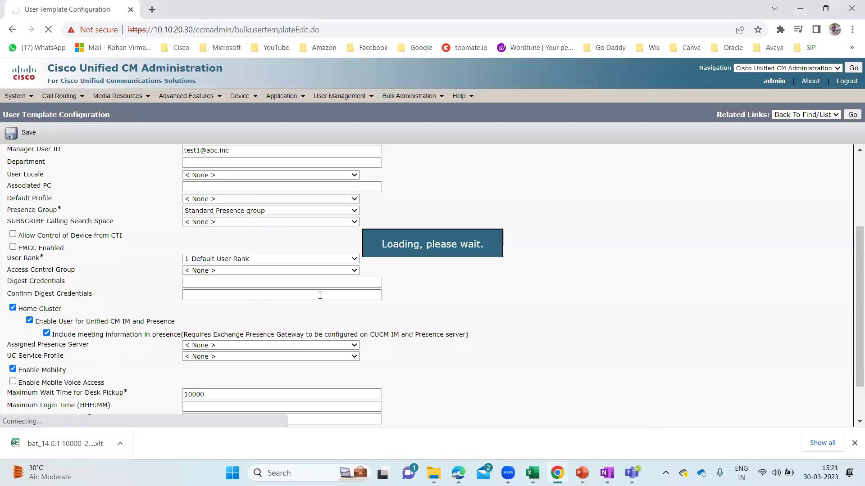
pyautogui.hotkey('alt', 'Tab')
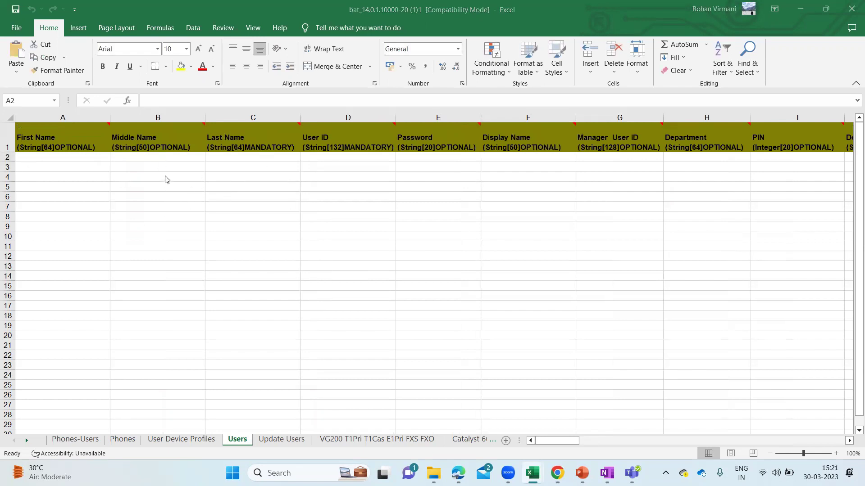
# In row 2, enter the user's last name, user ID and password in columns C–E
pyautogui.click(66, 175)
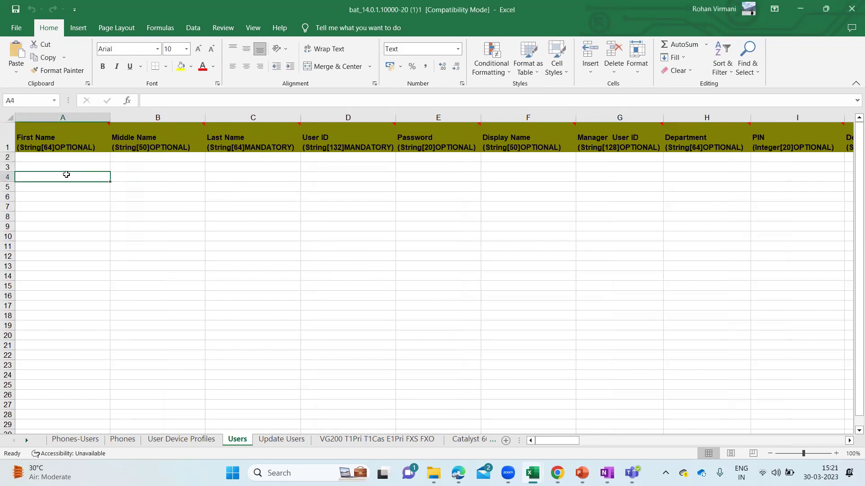
pyautogui.click(45, 158)
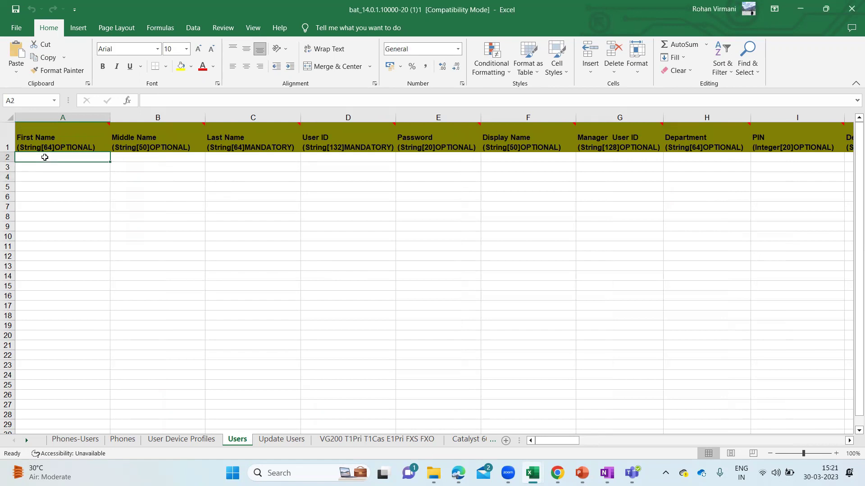
pyautogui.press('Tab')
pyautogui.press('Tab')
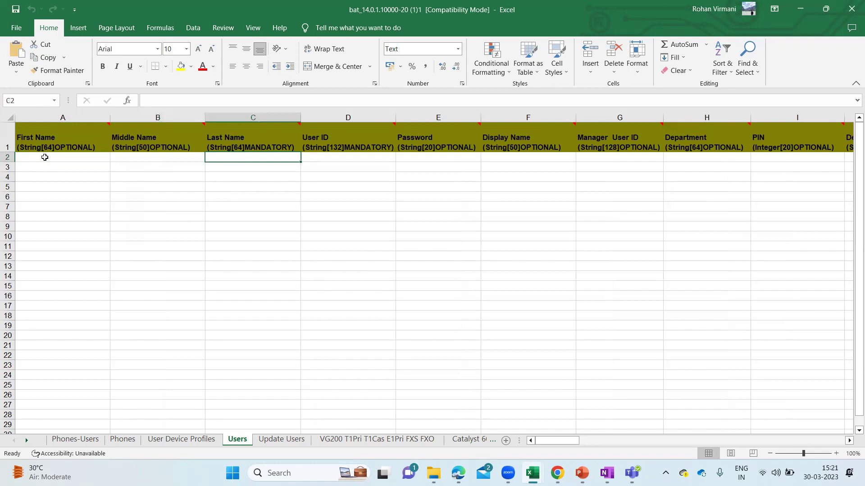
pyautogui.write('Venture')
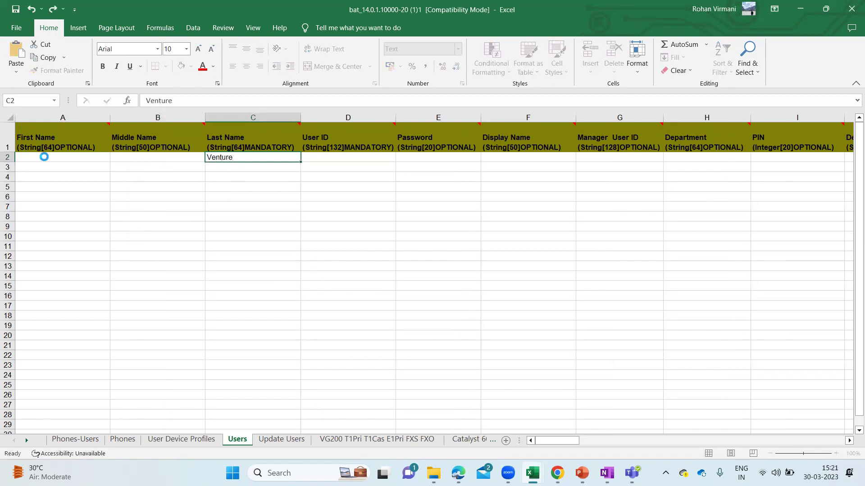
pyautogui.press('Tab')
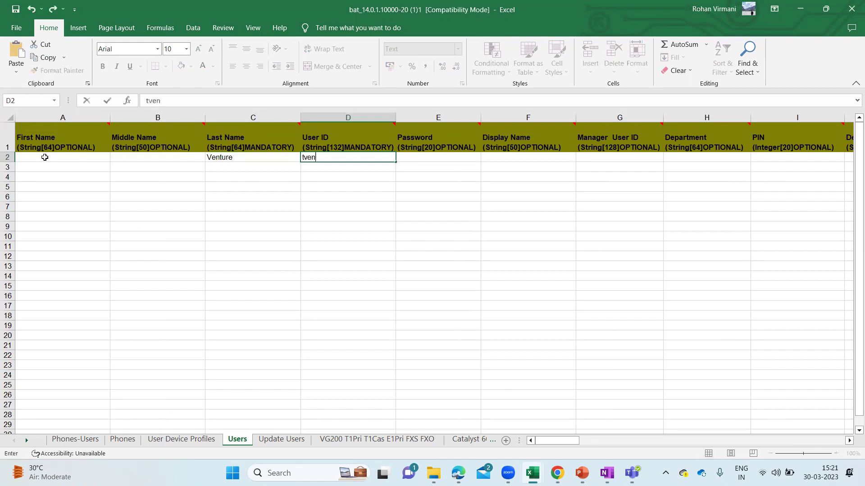
pyautogui.press('Tab')
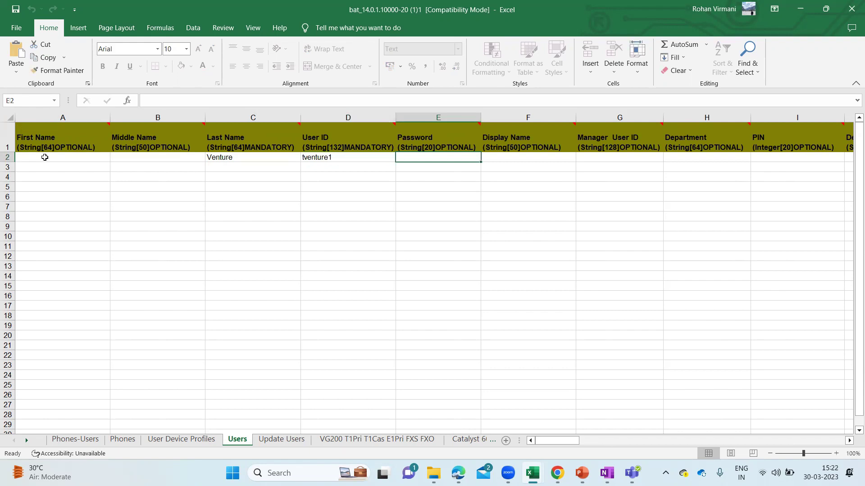
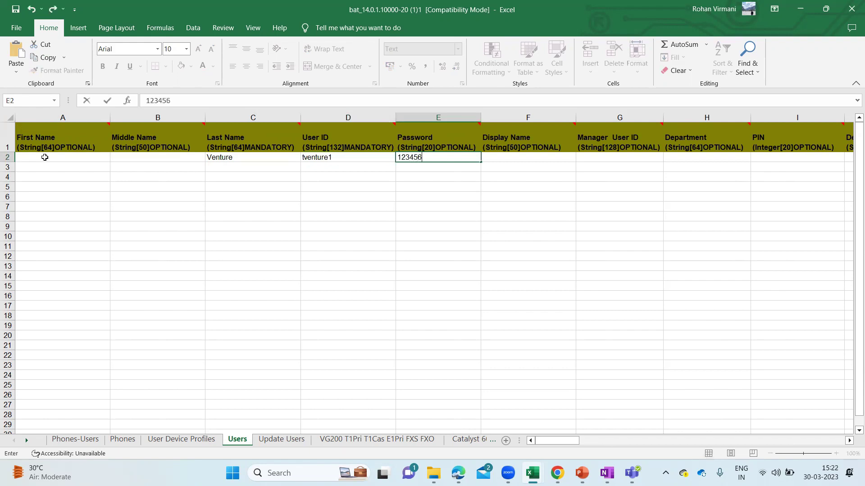
pyautogui.press('Tab')
pyautogui.press('Tab')
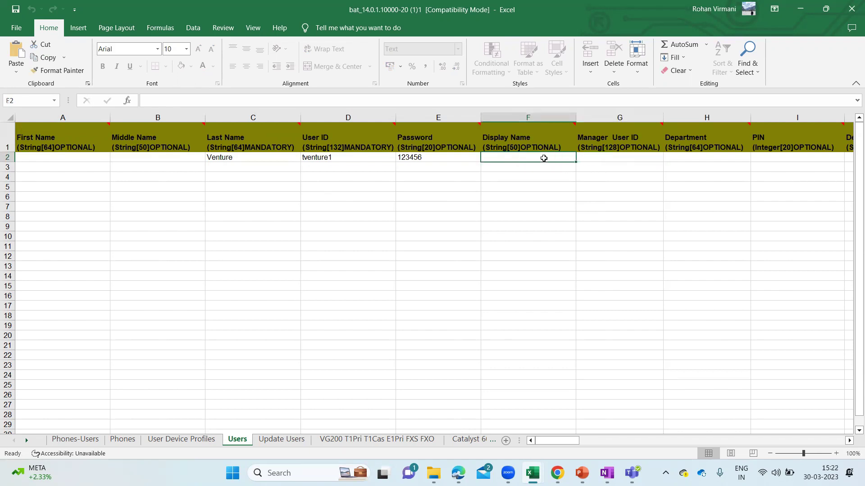
# Tab along row 2 from column K to EM MAX LOGIN TIME, leaving all optional columns blank
pyautogui.press('Tab')
pyautogui.press('Tab')
pyautogui.press('Tab')
pyautogui.press('Tab')
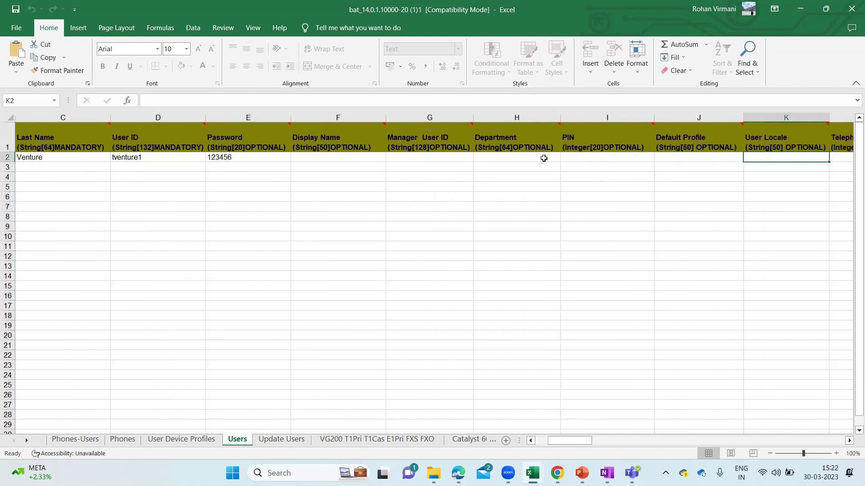
pyautogui.press('Tab')
pyautogui.press('Tab')
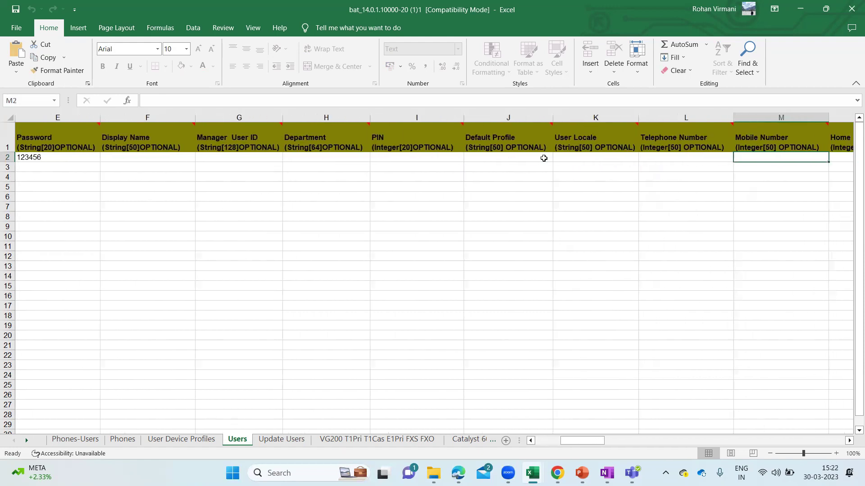
pyautogui.press('Tab')
pyautogui.press('Tab')
pyautogui.press('Tab')
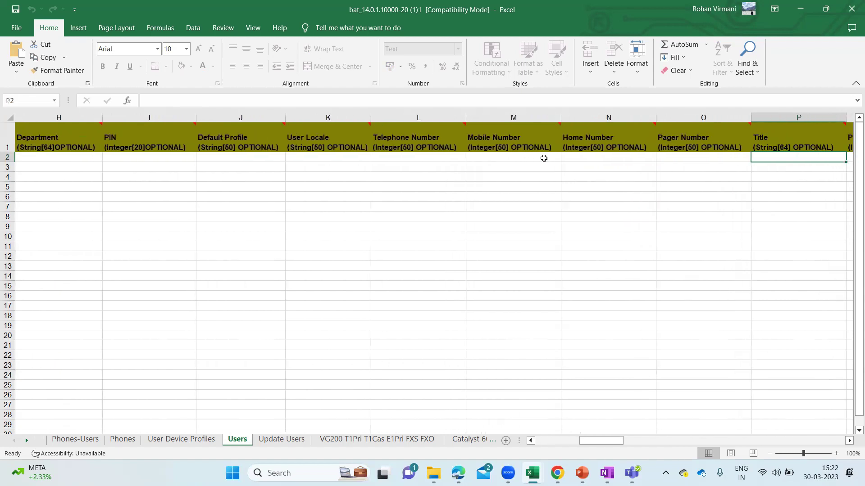
pyautogui.press('Tab')
pyautogui.press('Tab')
pyautogui.press('Tab')
pyautogui.press('Tab')
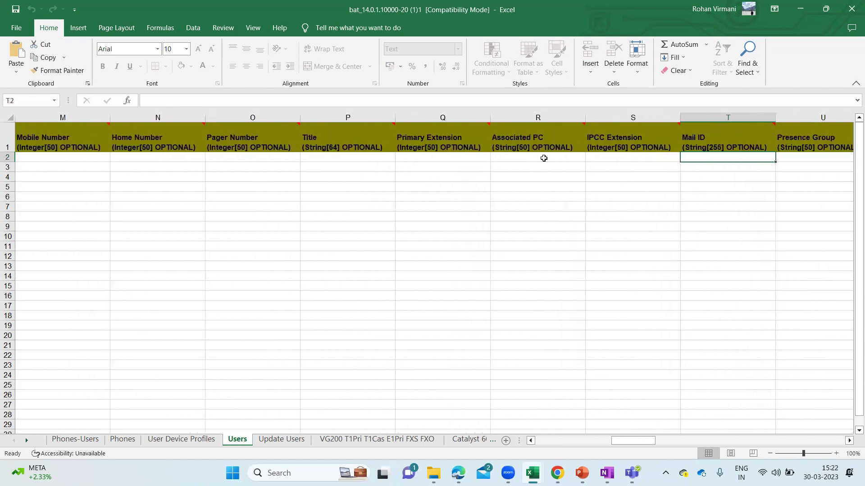
pyautogui.press('Tab')
pyautogui.press('Tab')
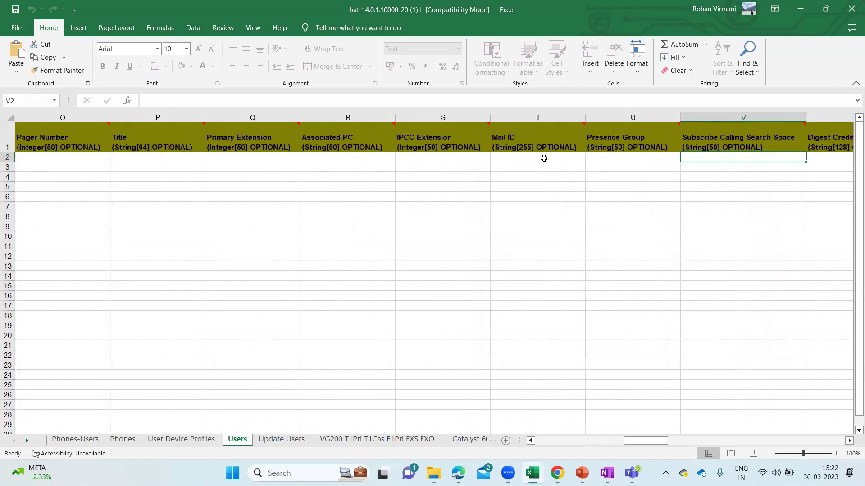
pyautogui.press('Tab')
pyautogui.press('Tab')
pyautogui.press('Tab')
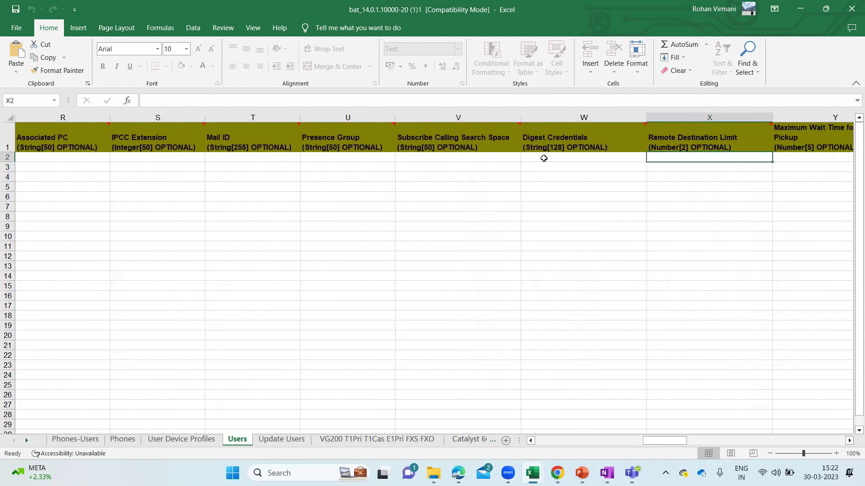
pyautogui.press('Tab')
pyautogui.press('Tab')
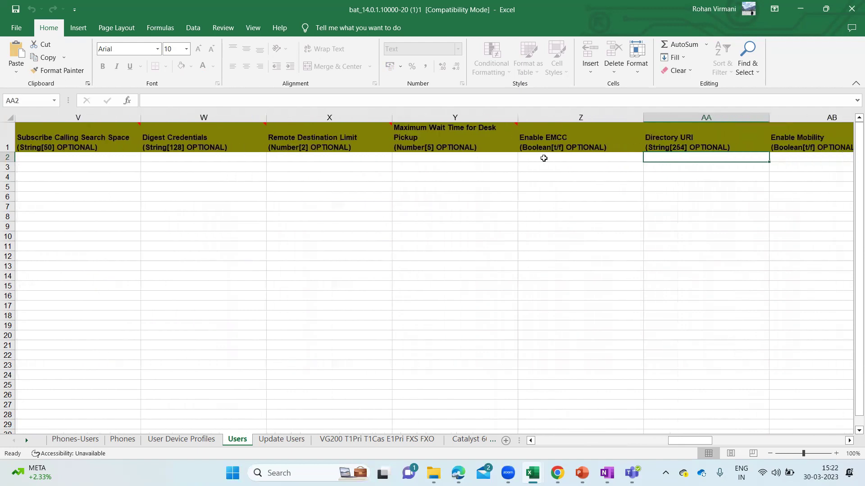
pyautogui.hotkey('shift', 'Tab')
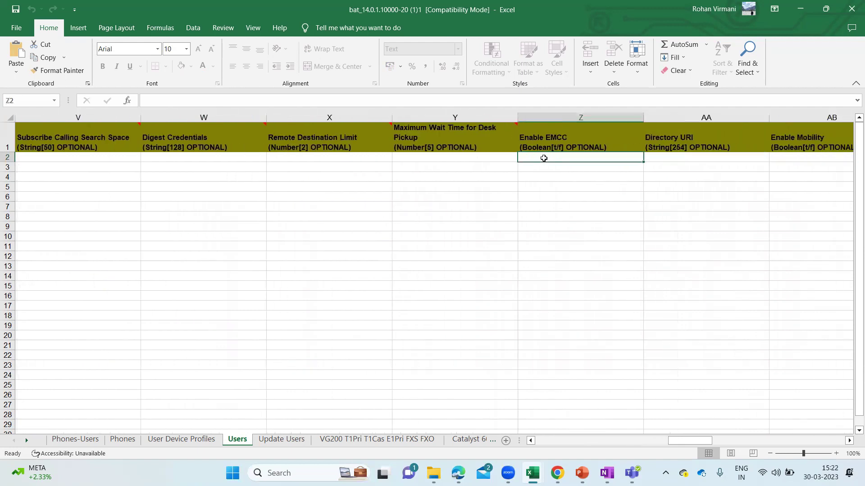
pyautogui.press('Tab')
pyautogui.press('Tab')
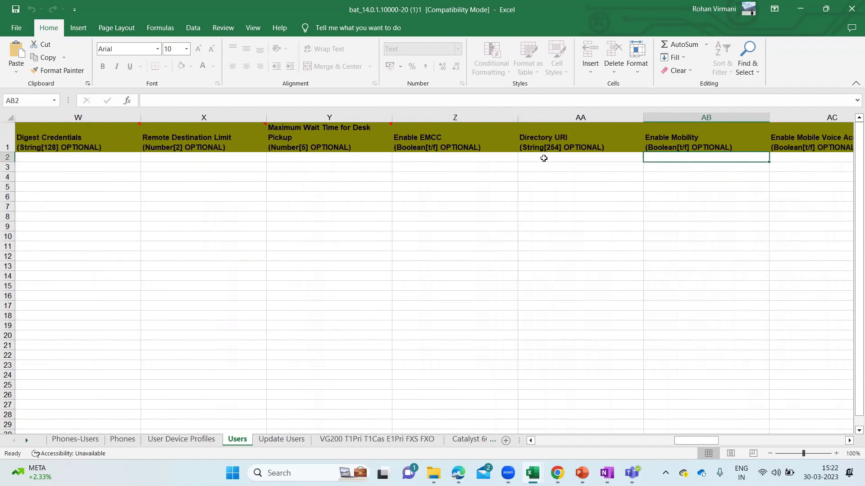
pyautogui.press('Tab')
pyautogui.press('Tab')
pyautogui.press('Tab')
pyautogui.press('Tab')
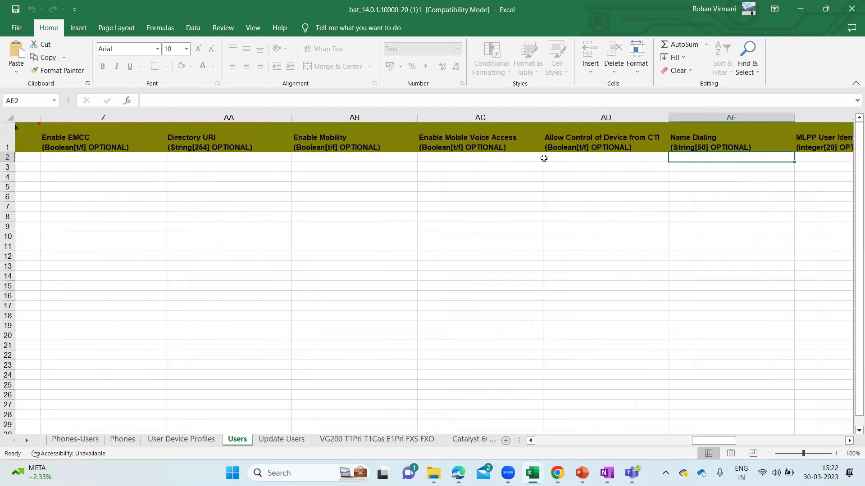
pyautogui.press('Tab')
pyautogui.press('Tab')
pyautogui.press('Tab')
pyautogui.press('Tab')
pyautogui.press('Tab')
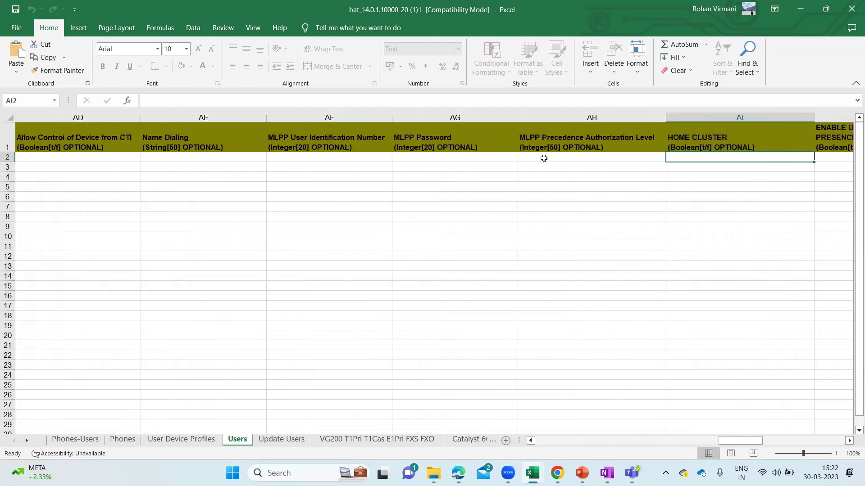
pyautogui.press('Tab')
pyautogui.press('Tab')
pyautogui.press('Tab')
pyautogui.press('Tab')
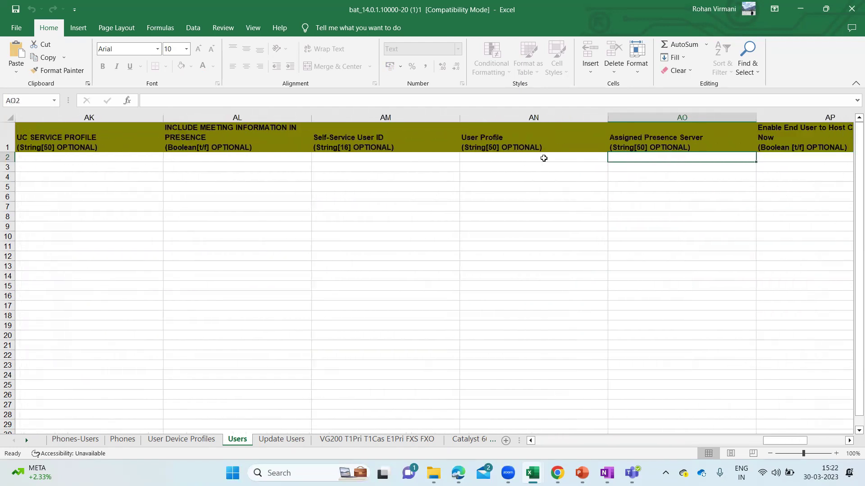
pyautogui.press('Tab')
pyautogui.press('Tab')
pyautogui.press('Tab')
pyautogui.press('Tab')
pyautogui.press('Tab')
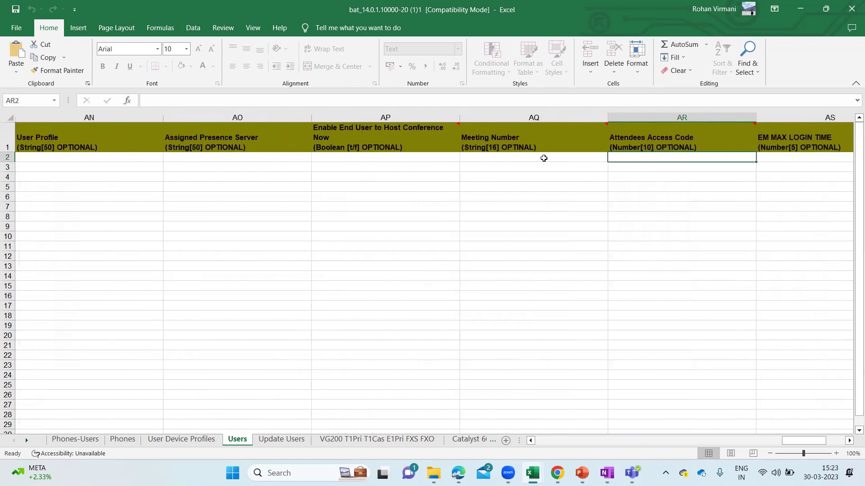
pyautogui.hotkey('shift', 'Tab')
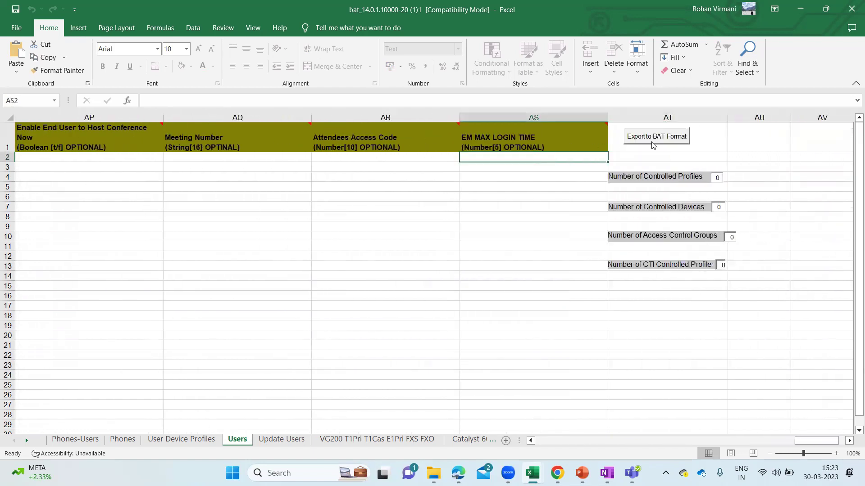
# Export the Users sheet to BAT format at the default path C:\XlsDataFiles\Users-03302023152306.txt
pyautogui.click(656, 137)
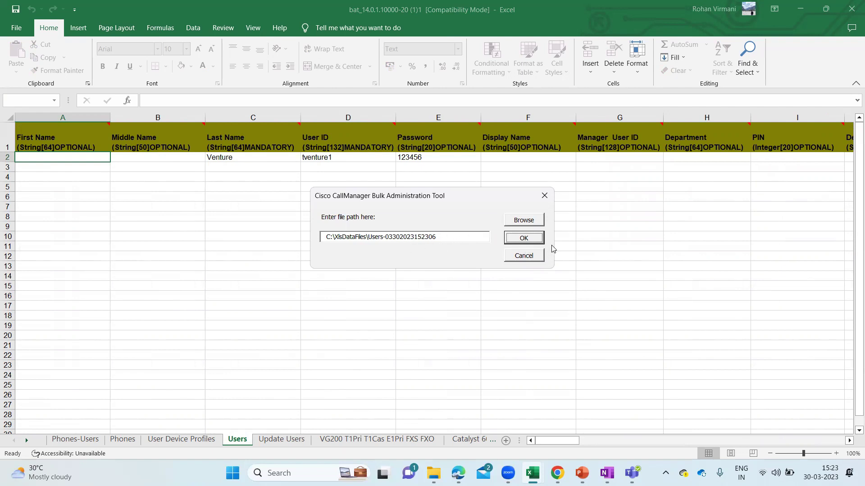
pyautogui.click(534, 240)
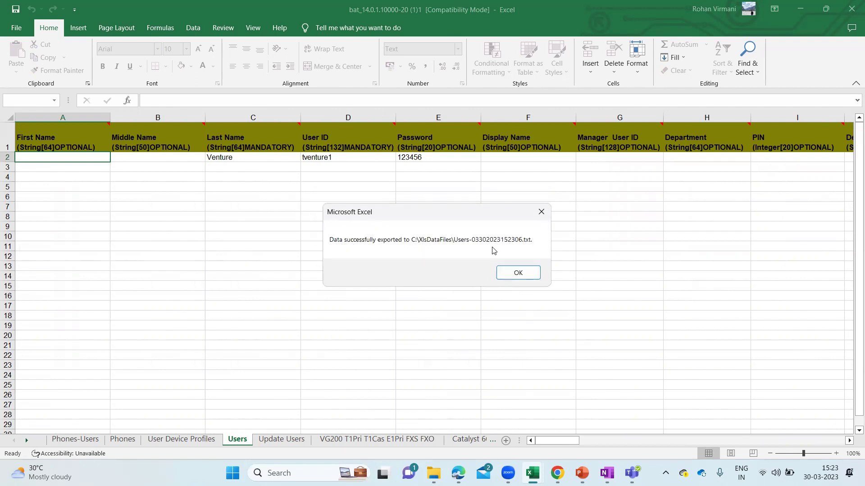
pyautogui.click(526, 274)
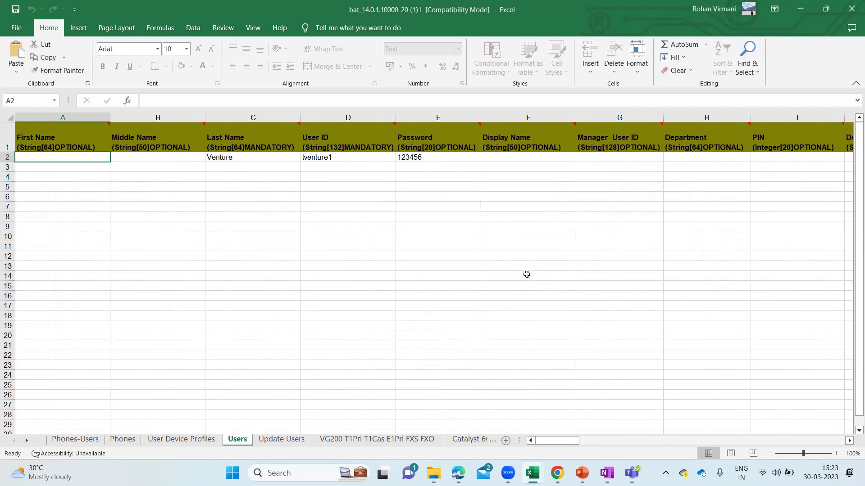
# Open Users-03302023152306.txt from C:\XlsDataFiles in Excel, bringing up the Text Import Wizard
pyautogui.click(17, 26)
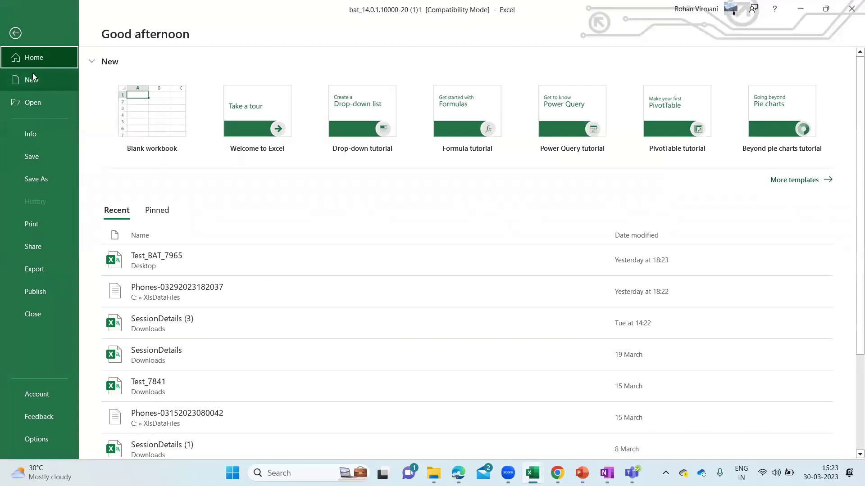
pyautogui.click(34, 103)
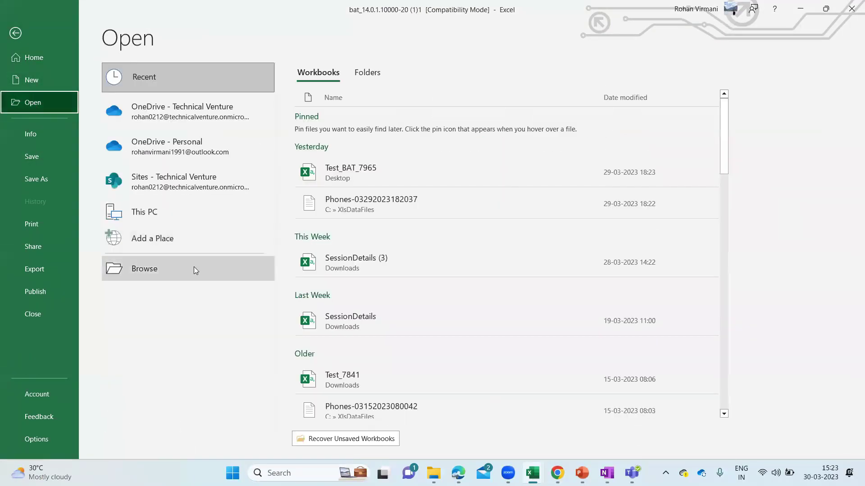
pyautogui.click(176, 267)
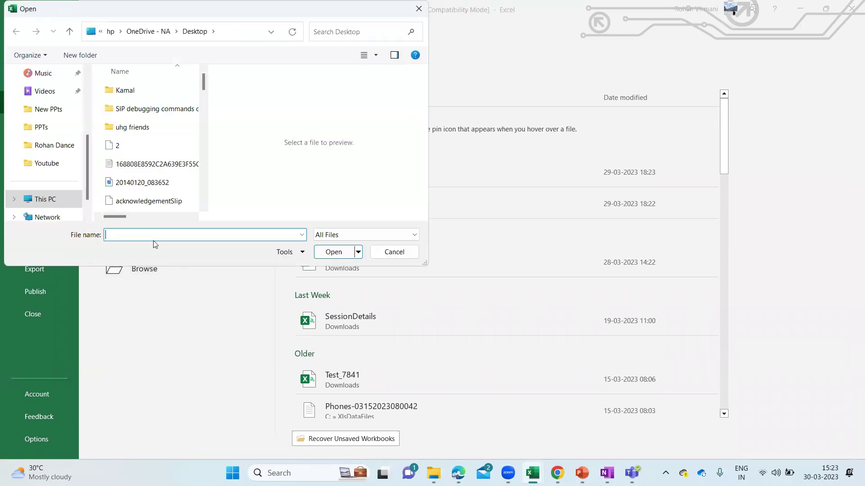
pyautogui.click(44, 200)
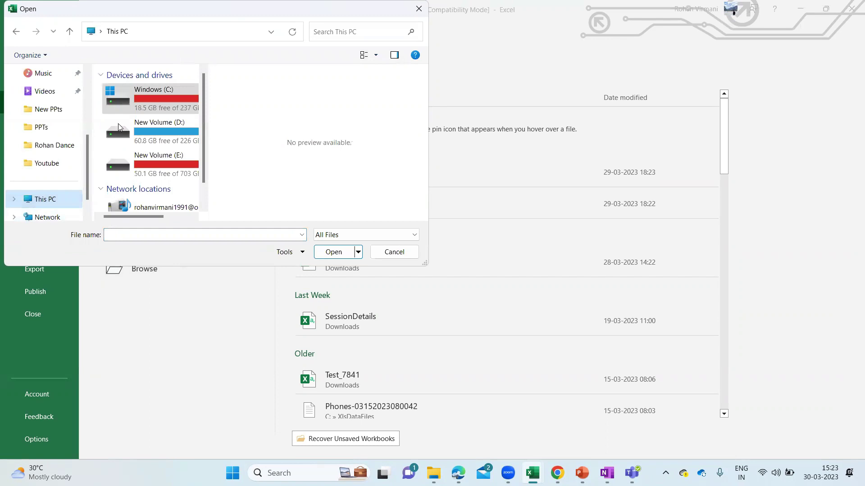
pyautogui.doubleClick(138, 104)
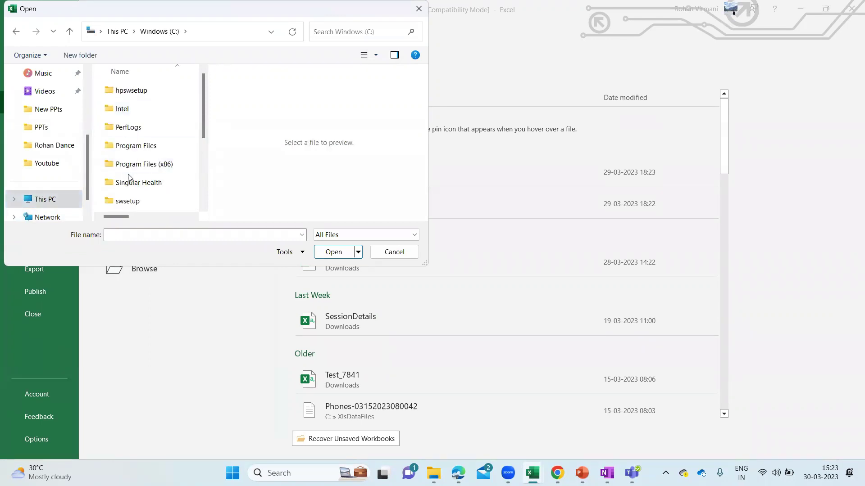
pyautogui.press('x')
pyautogui.press('Return')
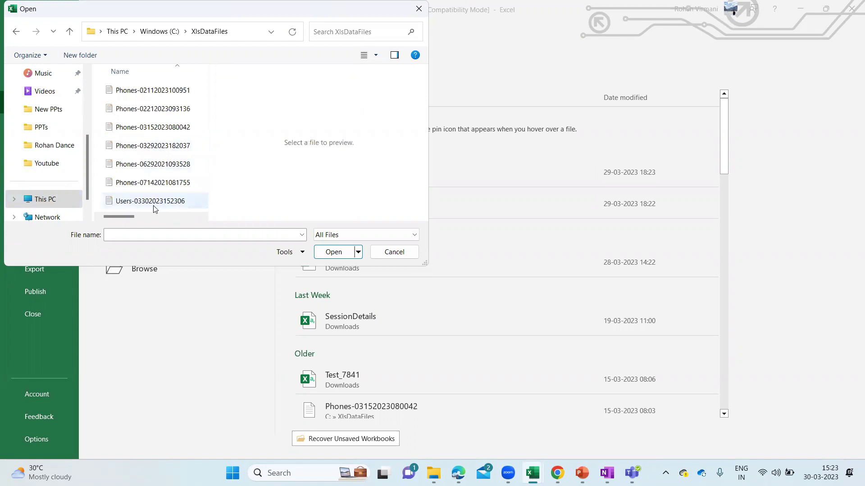
pyautogui.click(177, 205)
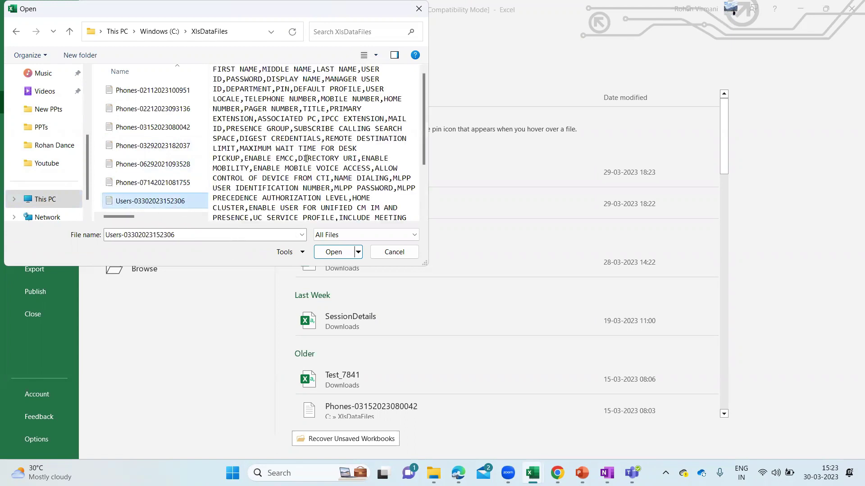
pyautogui.scroll(-3, 307, 158)
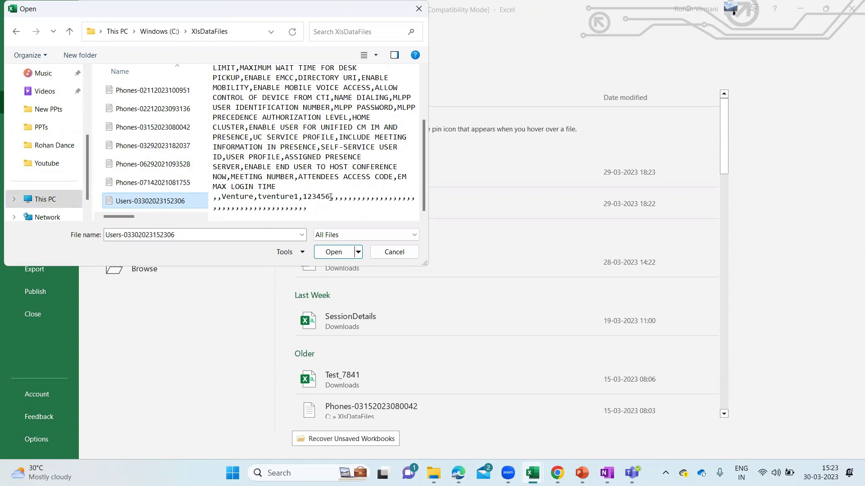
pyautogui.click(337, 255)
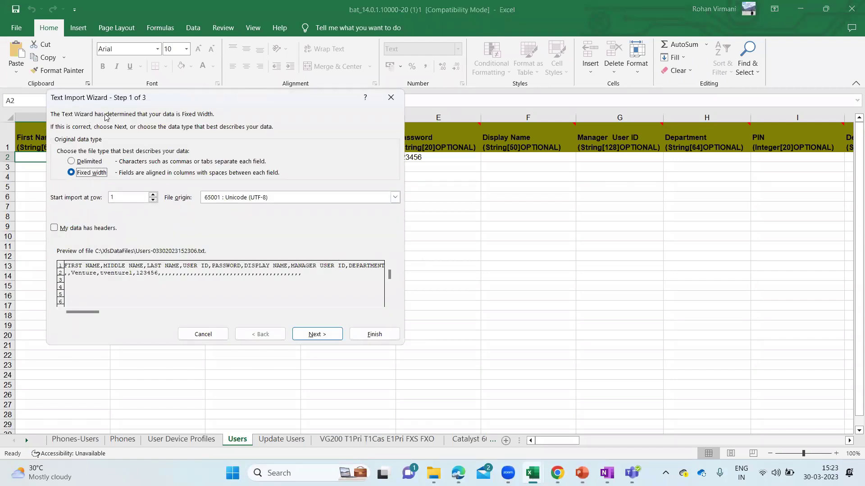
# Import the file as delimited text split on commas instead of tabs
pyautogui.click(88, 164)
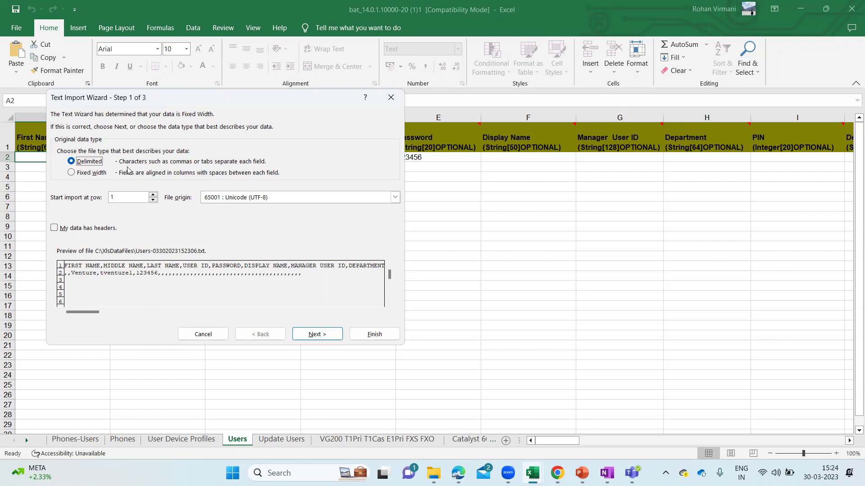
pyautogui.click(304, 335)
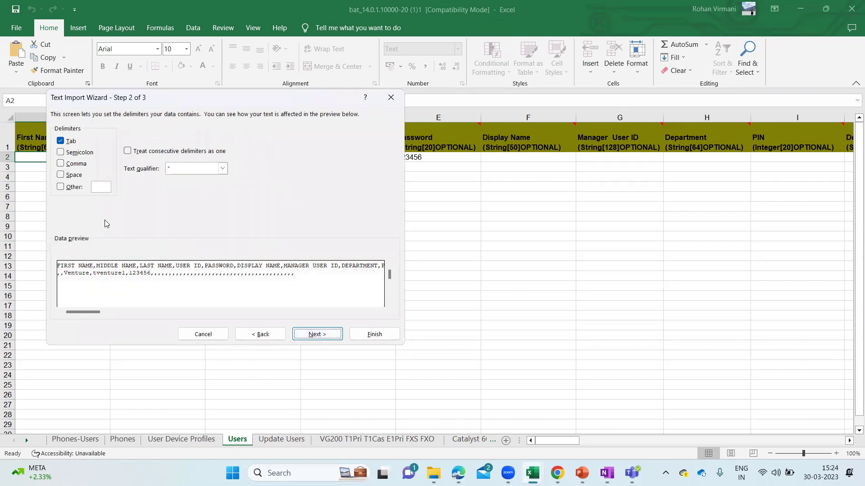
pyautogui.click(60, 142)
pyautogui.click(60, 164)
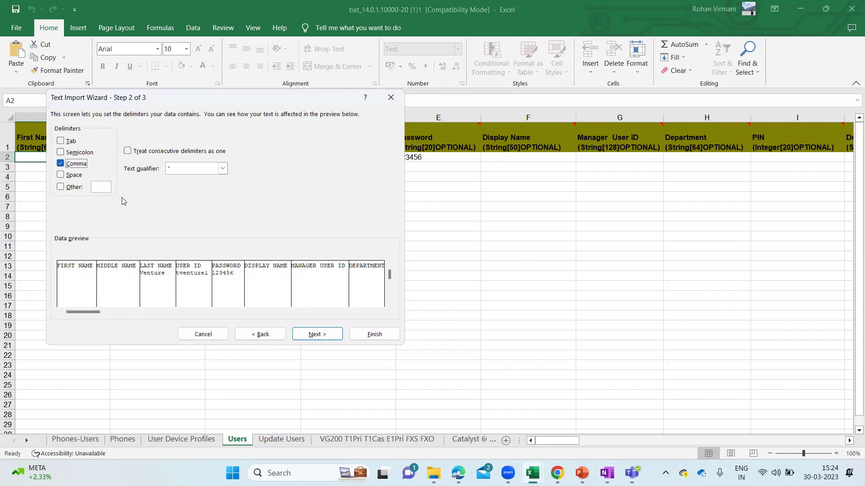
pyautogui.click(323, 334)
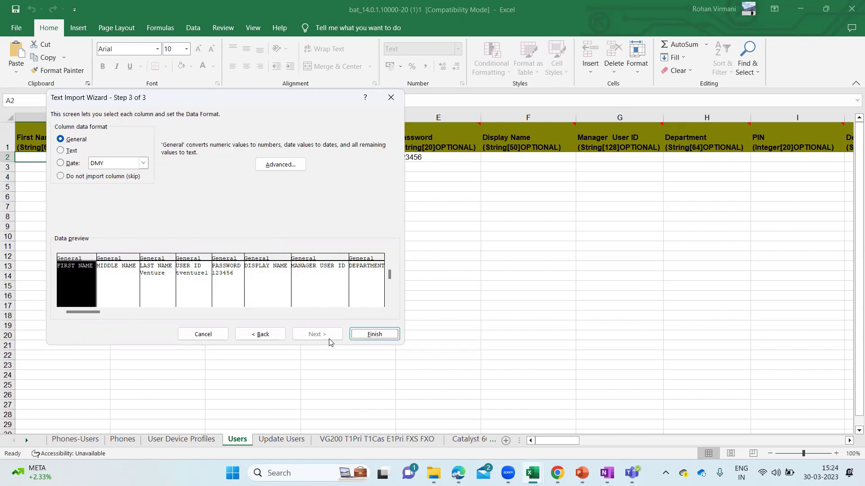
pyautogui.click(367, 336)
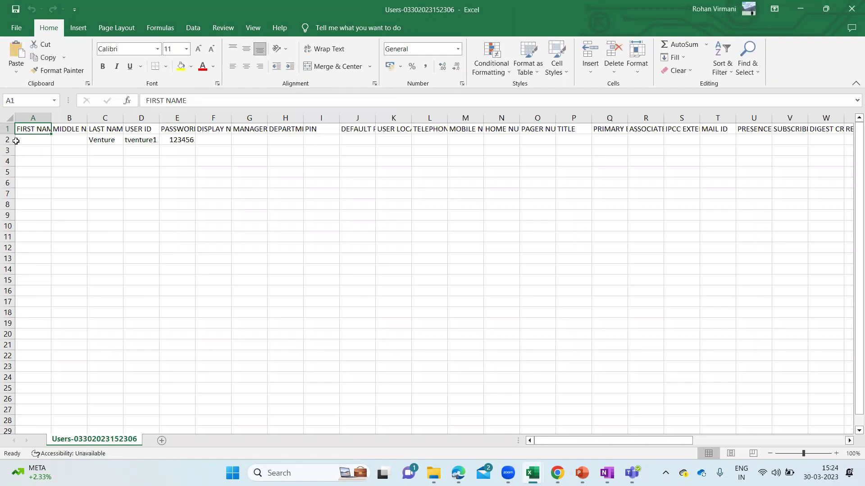
# Autofit column H so the DEPARTMENT heading fits, then save the file
pyautogui.press('Right')
pyautogui.press('Right')
pyautogui.press('Right')
pyautogui.press('Right')
pyautogui.press('Right')
pyautogui.press('Right')
pyautogui.press('Right')
pyautogui.press('Right')
pyautogui.press('Right')
pyautogui.press('Right')
pyautogui.press('Right')
pyautogui.press('Right')
pyautogui.press('Right')
pyautogui.press('Right')
pyautogui.press('Right')
pyautogui.press('Right')
pyautogui.press('Right')
pyautogui.press('Right')
pyautogui.press('Right')
pyautogui.press('Right')
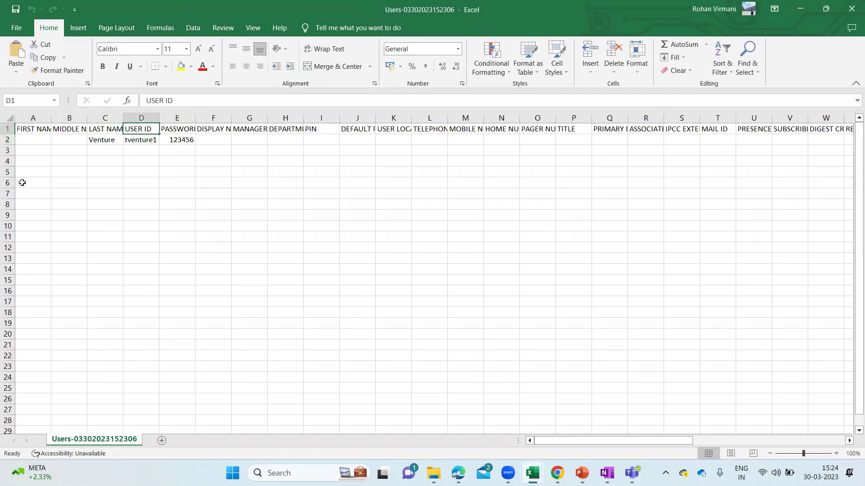
pyautogui.press('Right')
pyautogui.press('Right')
pyautogui.press('Right')
pyautogui.press('Right')
pyautogui.press('Right')
pyautogui.press('Right')
pyautogui.press('Right')
pyautogui.press('Right')
pyautogui.press('Right')
pyautogui.press('Right')
pyautogui.press('Right')
pyautogui.press('Right')
pyautogui.press('Right')
pyautogui.press('Right')
pyautogui.press('Right')
pyautogui.press('Right')
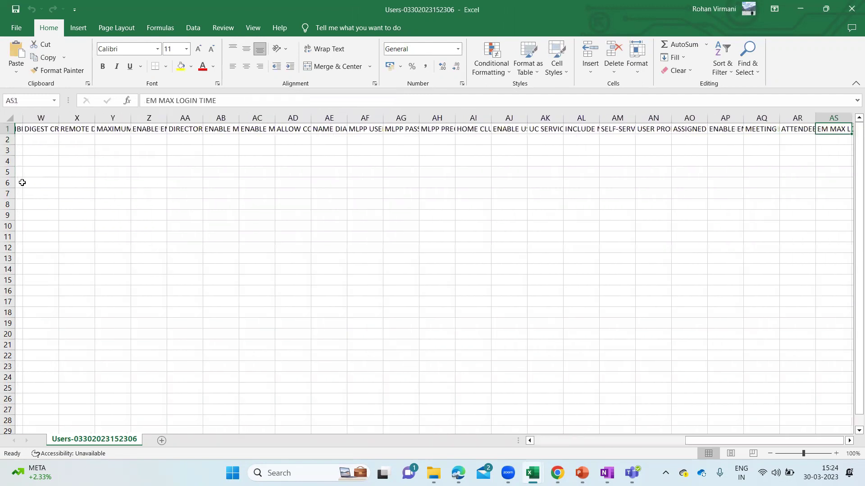
pyautogui.press('Left')
pyautogui.press('Left')
pyautogui.press('Left')
pyautogui.press('Left')
pyautogui.press('Left')
pyautogui.press('Left')
pyautogui.press('Left')
pyautogui.press('Left')
pyautogui.press('Left')
pyautogui.press('Left')
pyautogui.press('Left')
pyautogui.press('Left')
pyautogui.press('Left')
pyautogui.press('Left')
pyautogui.press('Left')
pyautogui.press('Left')
pyautogui.press('Left')
pyautogui.press('Left')
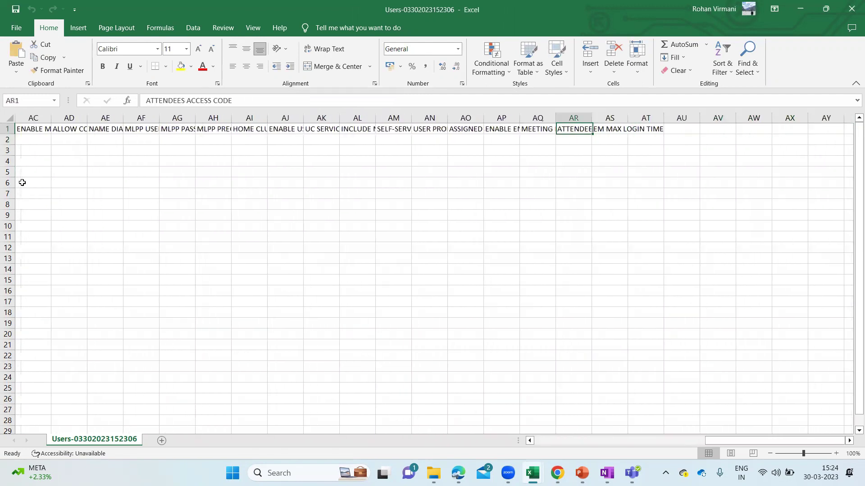
pyautogui.press('Left')
pyautogui.press('Left')
pyautogui.press('Left')
pyautogui.press('Left')
pyautogui.press('Left')
pyautogui.press('Left')
pyautogui.press('Left')
pyautogui.press('Left')
pyautogui.press('Left')
pyautogui.press('Left')
pyautogui.press('Left')
pyautogui.press('Left')
pyautogui.press('Left')
pyautogui.press('Left')
pyautogui.press('Left')
pyautogui.press('Left')
pyautogui.press('Left')
pyautogui.press('Left')
pyautogui.press('Left')
pyautogui.press('Left')
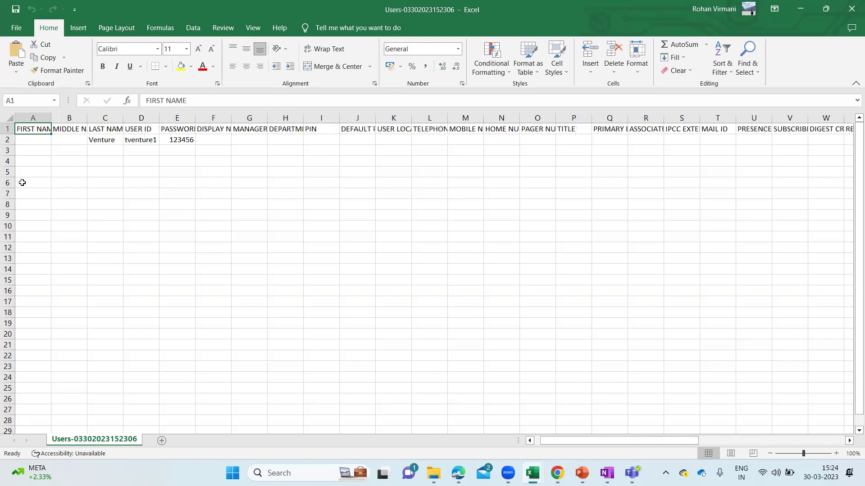
pyautogui.doubleClick(303, 118)
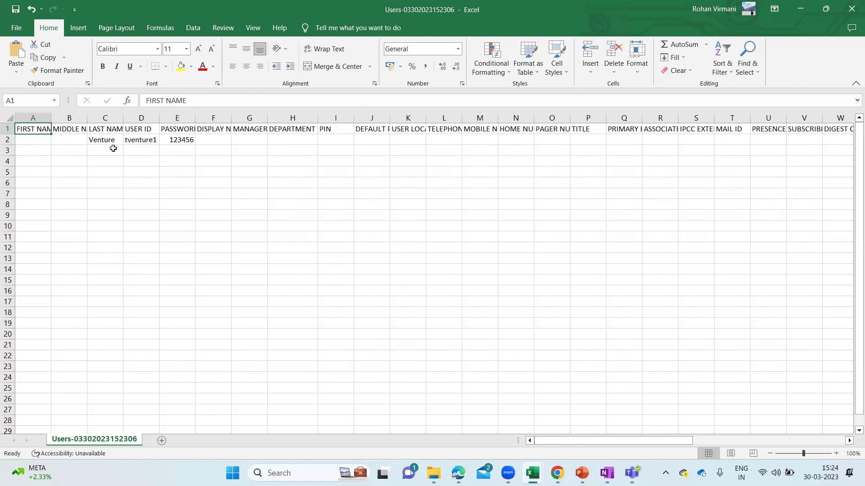
pyautogui.click(16, 9)
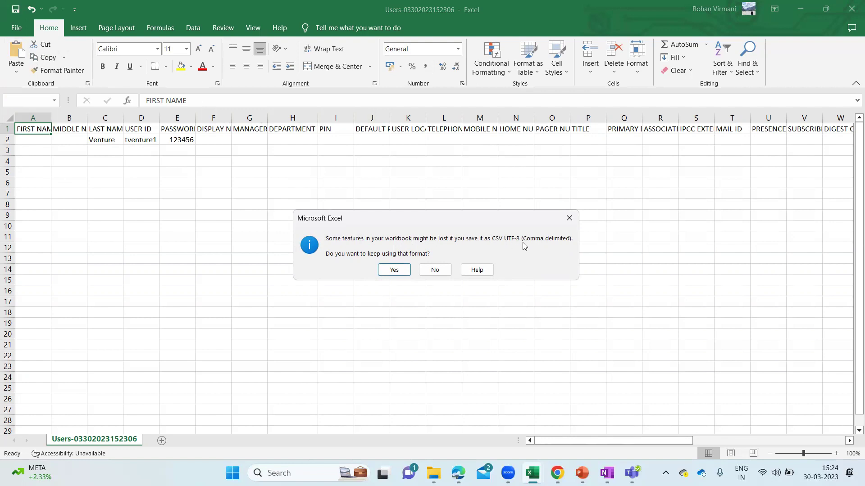
# Keep the CSV UTF-8 format and save the file to the Desktop as test_Users
pyautogui.click(395, 270)
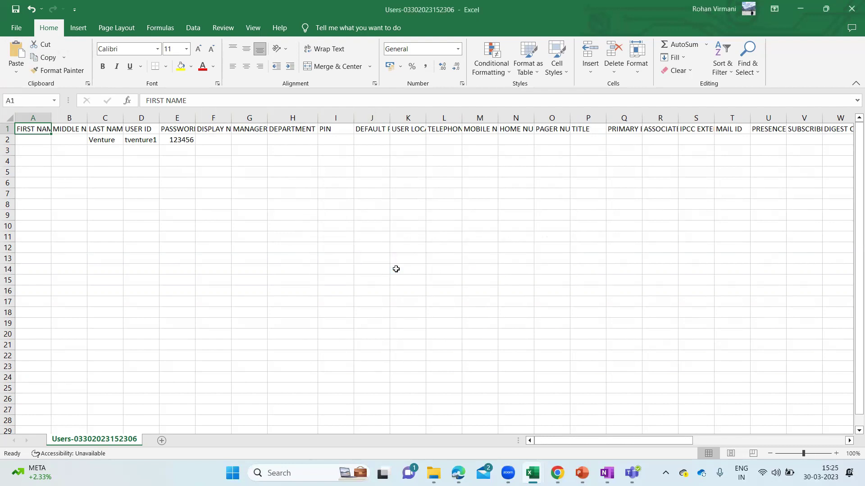
pyautogui.click(18, 27)
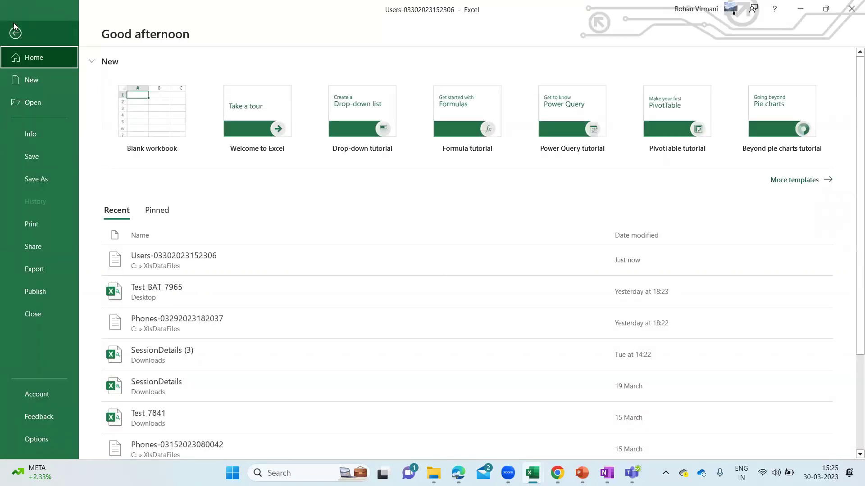
pyautogui.click(23, 178)
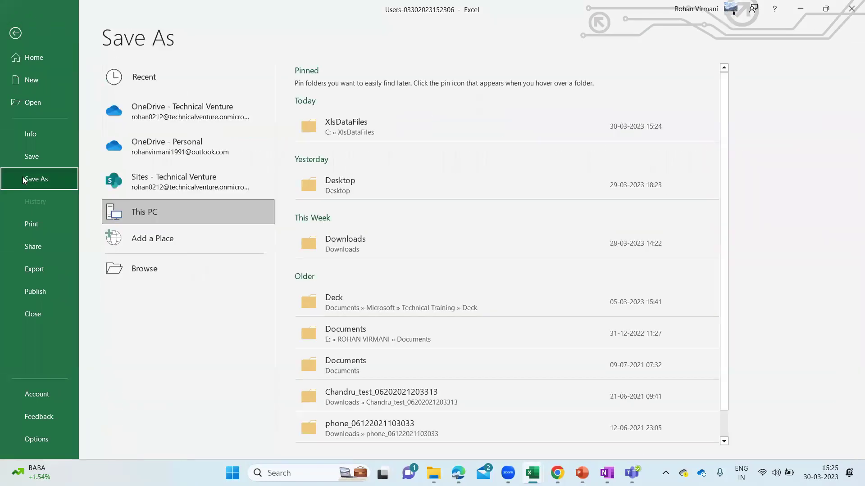
pyautogui.click(154, 263)
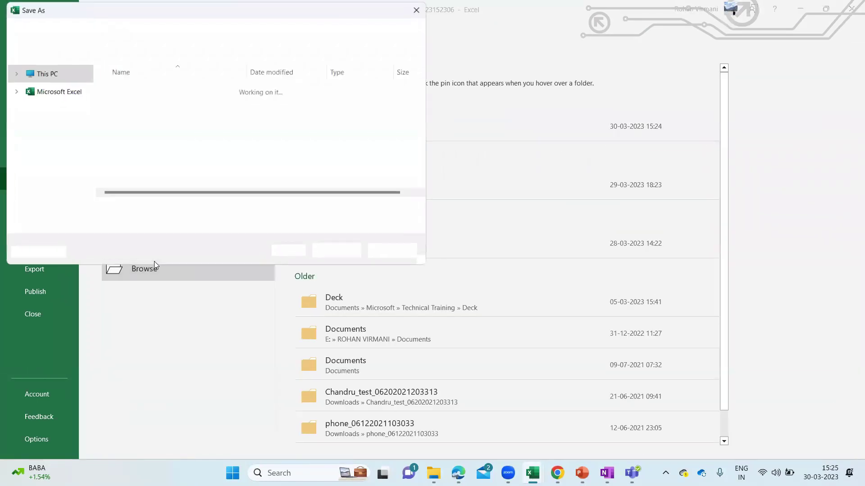
pyautogui.scroll(3, 41, 101)
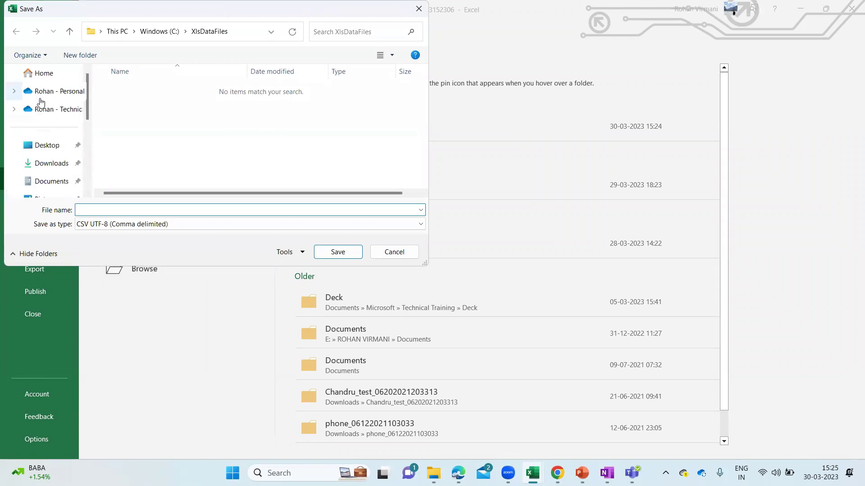
pyautogui.click(40, 146)
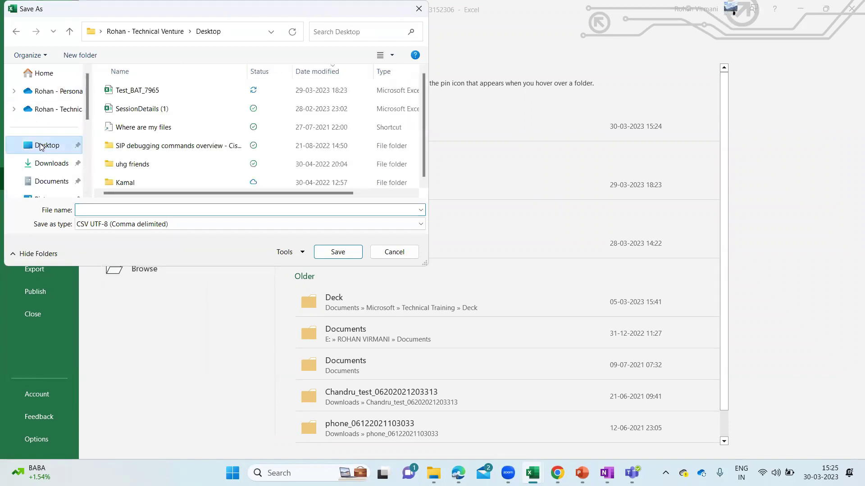
pyautogui.click(143, 208)
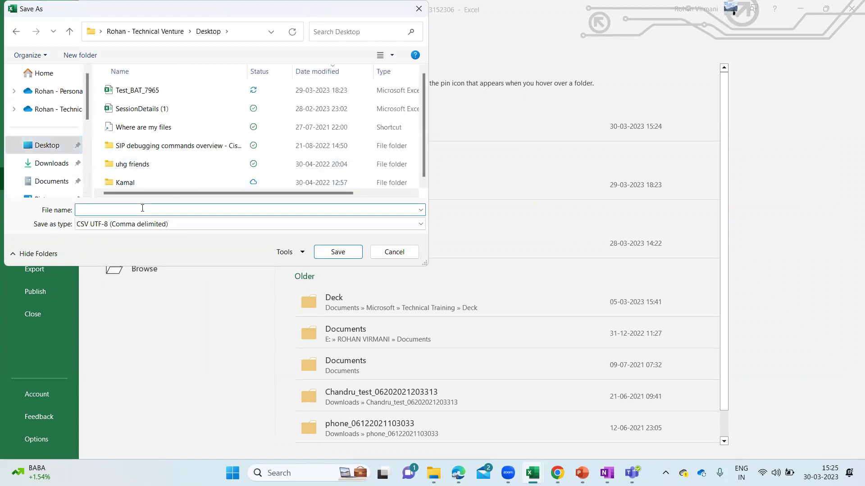
pyautogui.write('test_Users')
pyautogui.click(354, 252)
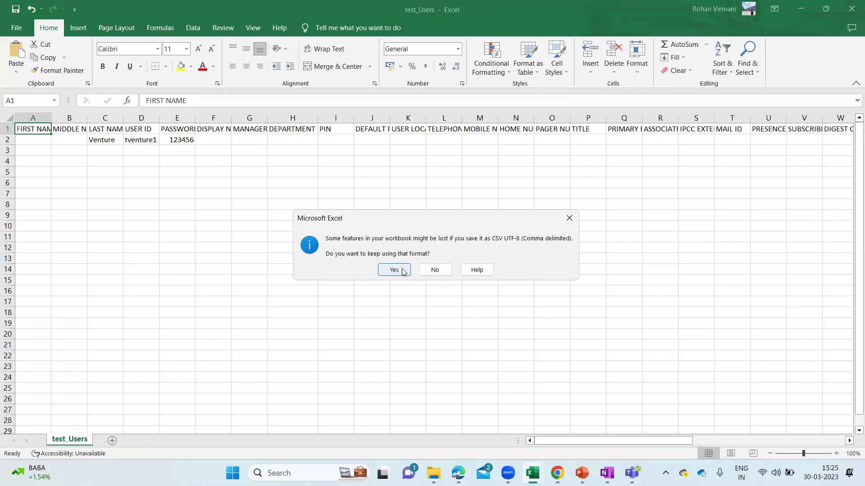
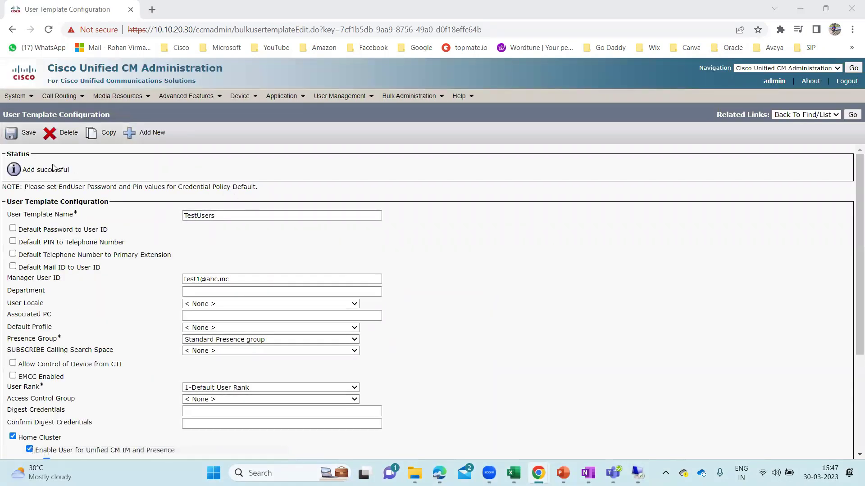
# Go back to the Find and List User Templates page, now listing Agents and TestUsers
pyautogui.click(852, 116)
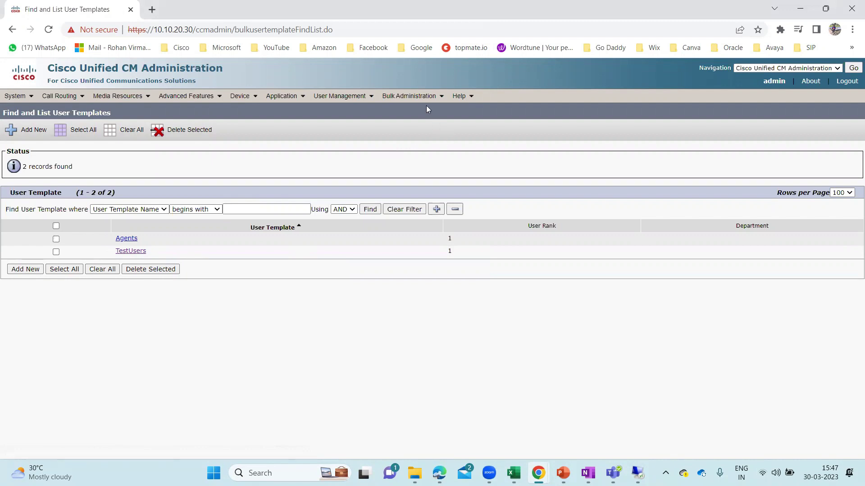
pyautogui.moveTo(407, 96)
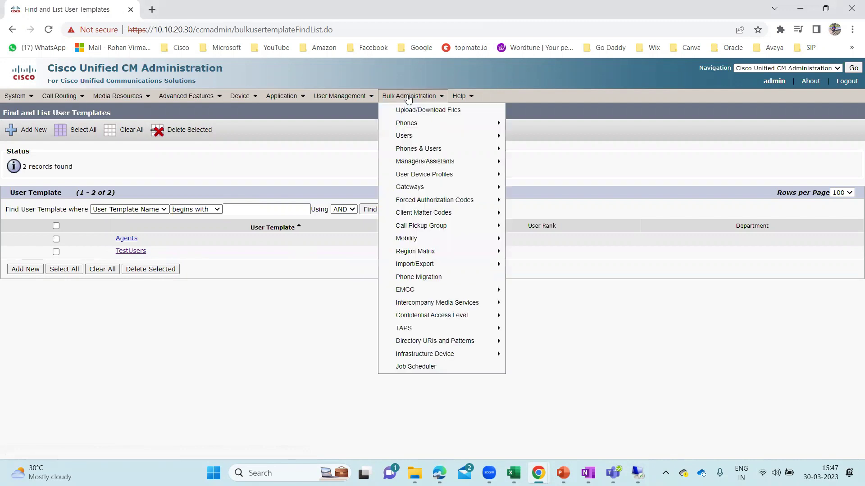
# In Upload/Download Files, list the existing bulk files and start a new file upload
pyautogui.click(436, 111)
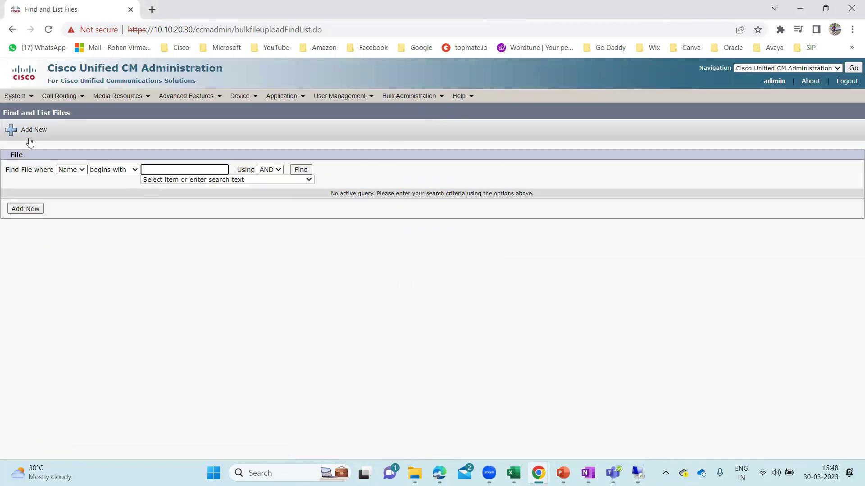
pyautogui.click(301, 170)
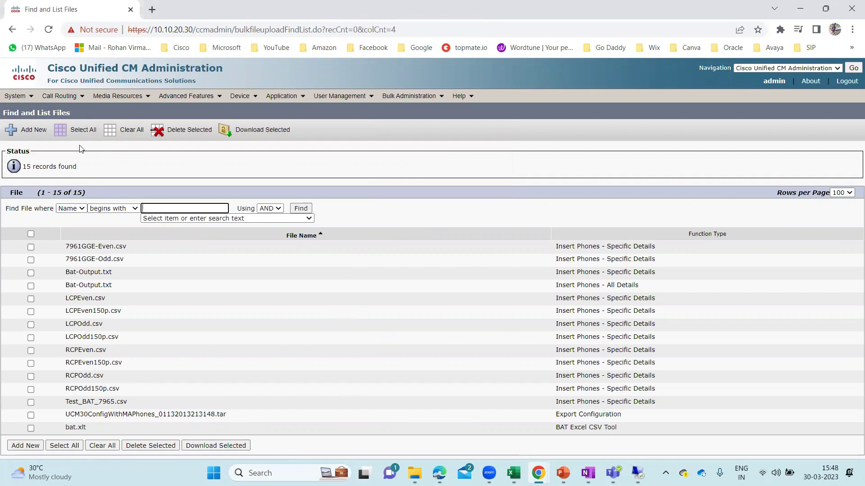
pyautogui.click(33, 133)
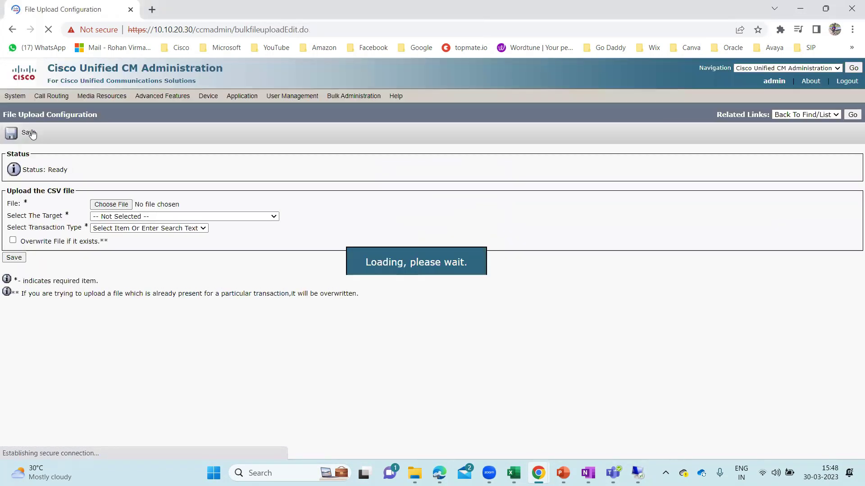
# Upload test_Users.csv with target Users and transaction type Insert Users
pyautogui.click(124, 206)
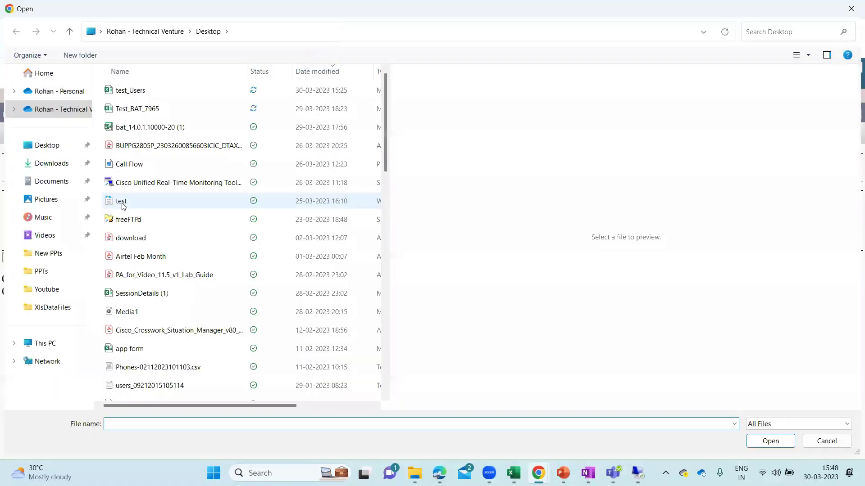
pyautogui.click(170, 90)
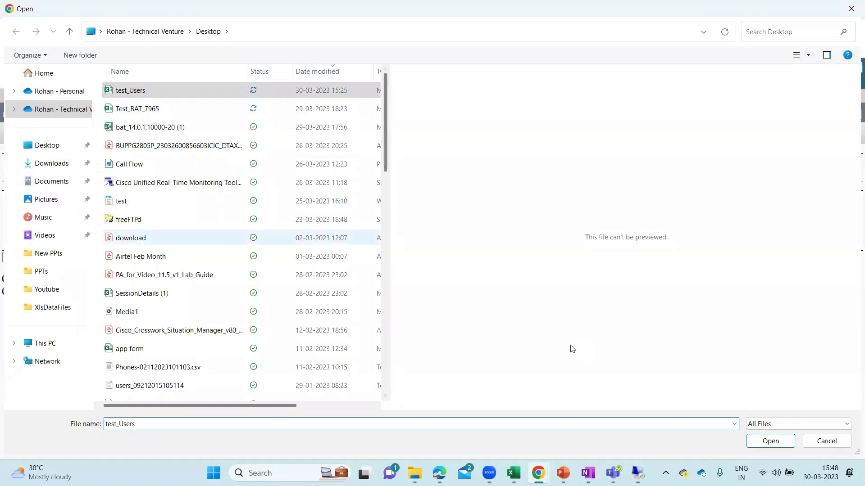
pyautogui.click(771, 442)
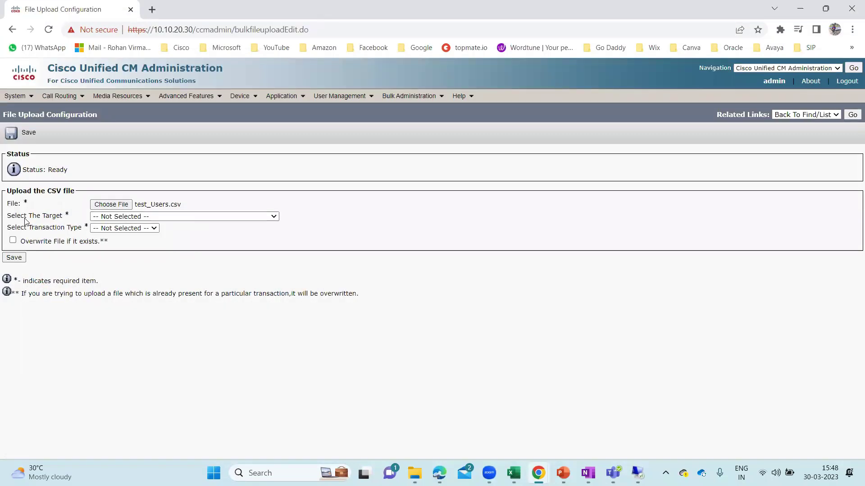
pyautogui.click(179, 217)
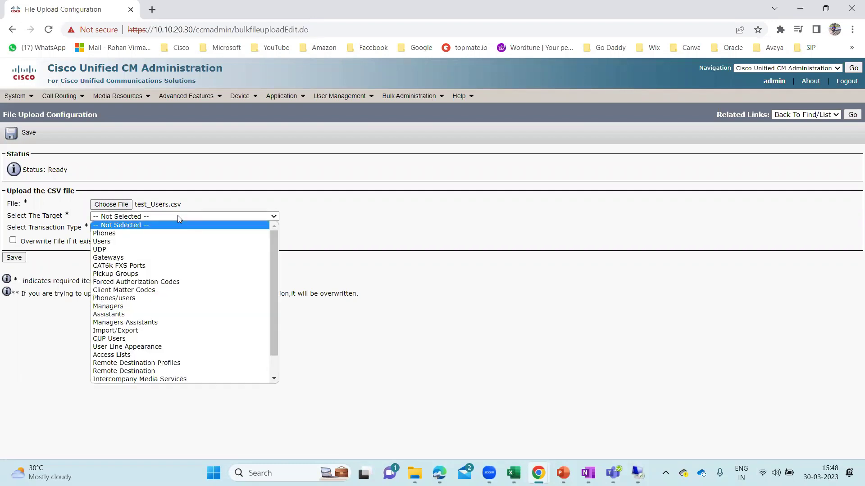
pyautogui.click(113, 242)
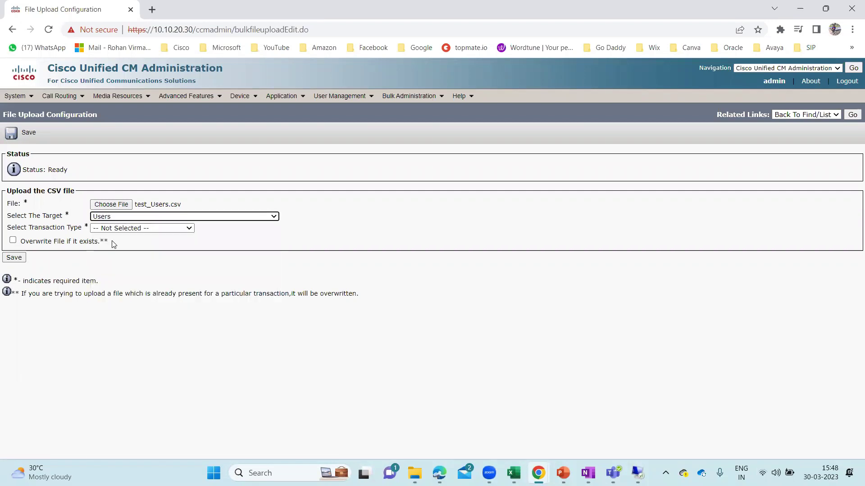
pyautogui.click(151, 228)
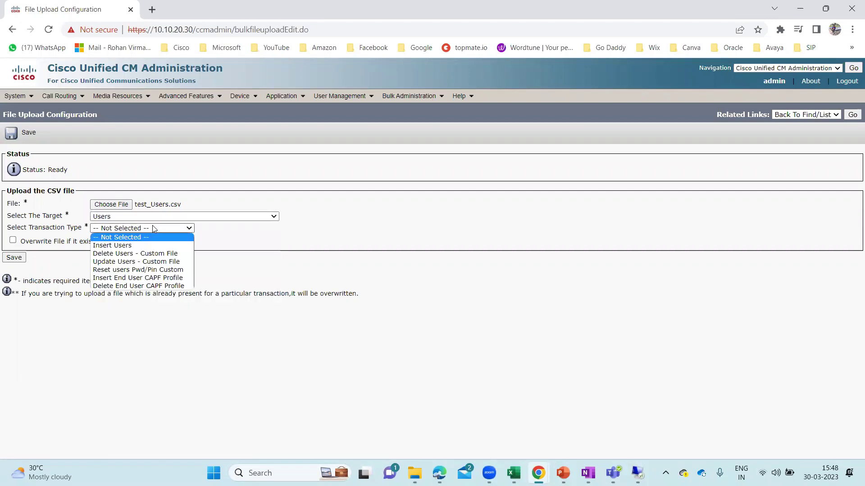
pyautogui.click(135, 247)
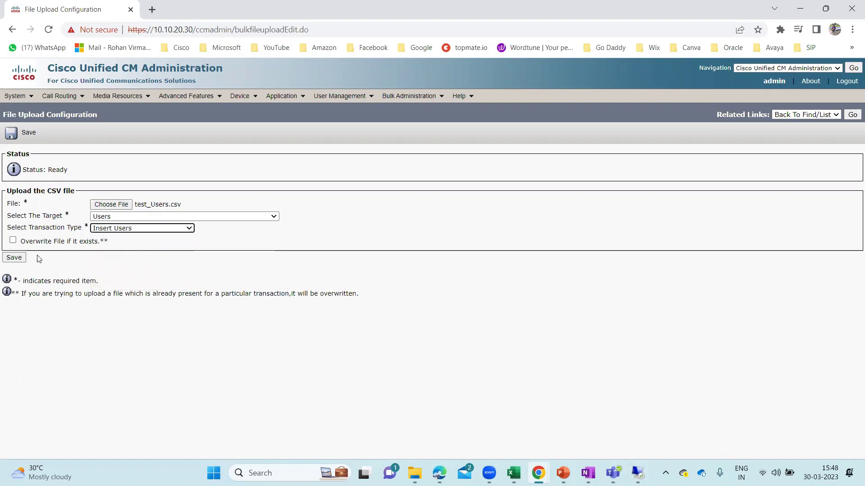
pyautogui.click(15, 260)
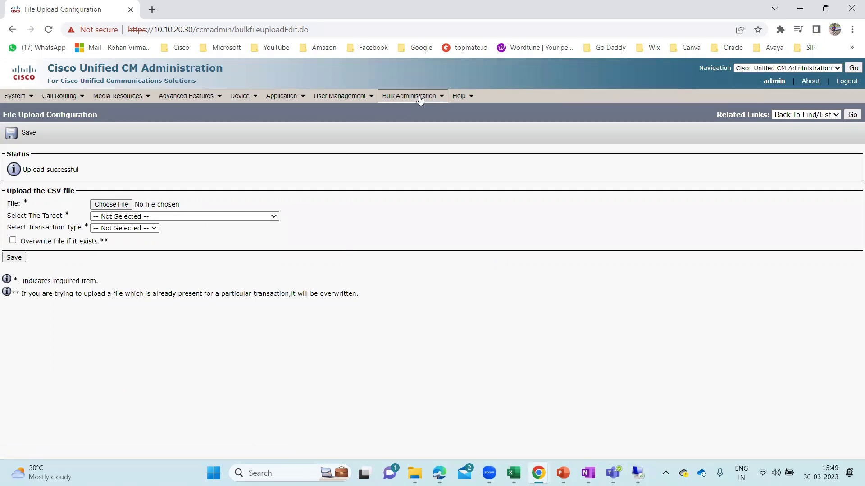
# Open the Bulk Administration Insert Users page and bring up the test_Users spreadsheet
pyautogui.moveTo(410, 96)
pyautogui.moveTo(445, 137)
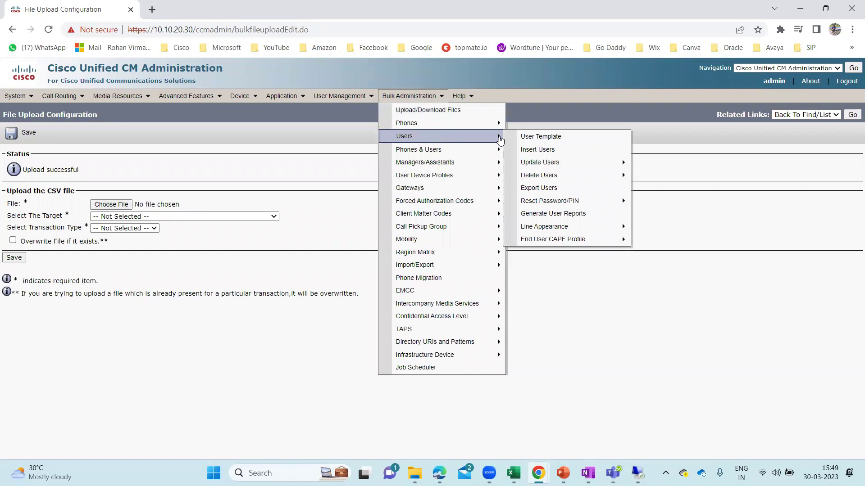
pyautogui.click(577, 152)
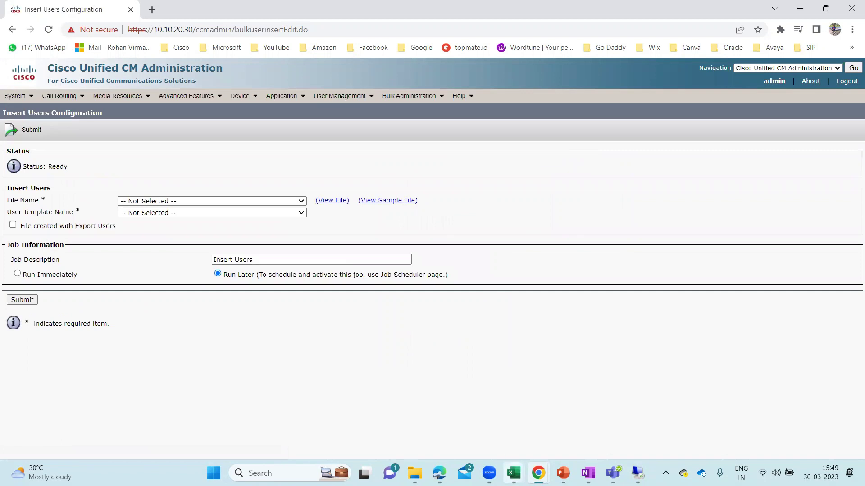
pyautogui.moveTo(513, 473)
pyautogui.click(680, 417)
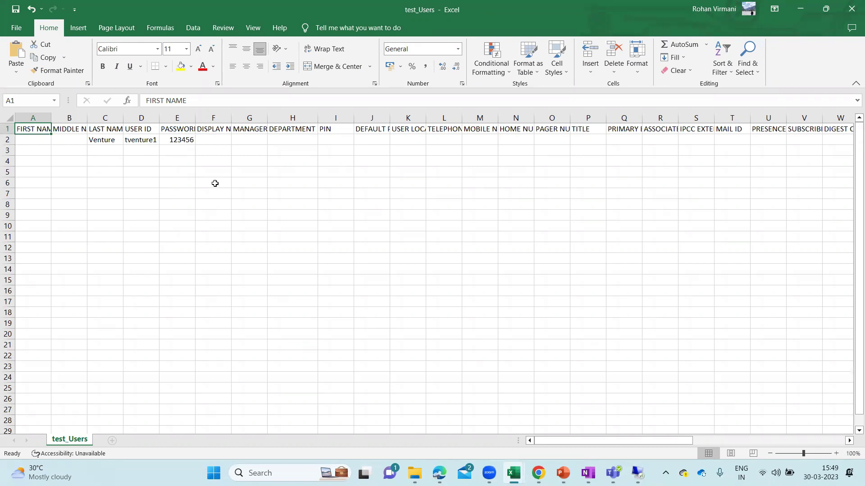
# Set the test_Users Excel sheet aside and return to the Insert Users page's file list
pyautogui.click(825, 9)
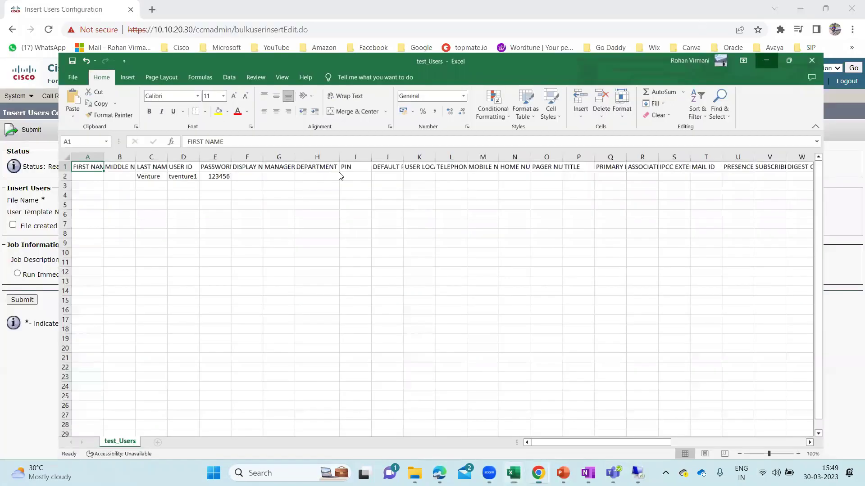
pyautogui.hotkey('alt', 'Tab')
pyautogui.moveTo(46, 201); pyautogui.dragTo(11, 202)
pyautogui.click(271, 201)
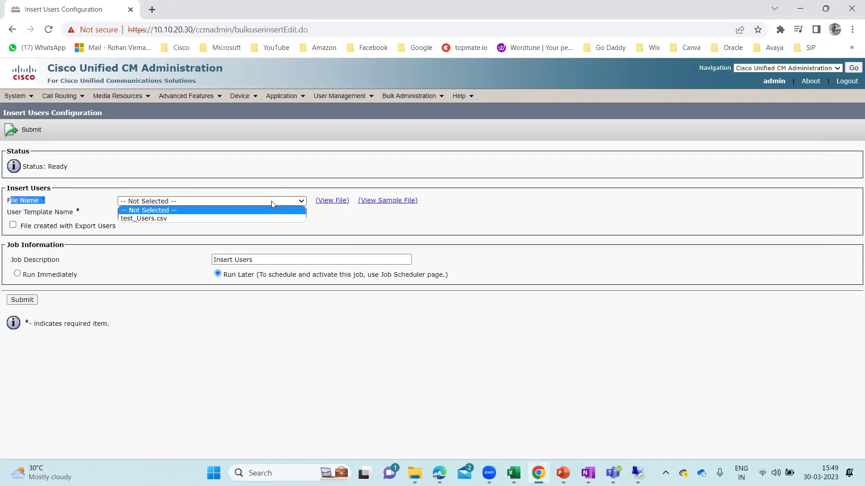
# Select test_Users.csv as the job's file and preview its contents before closing the preview
pyautogui.click(179, 218)
pyautogui.click(419, 222)
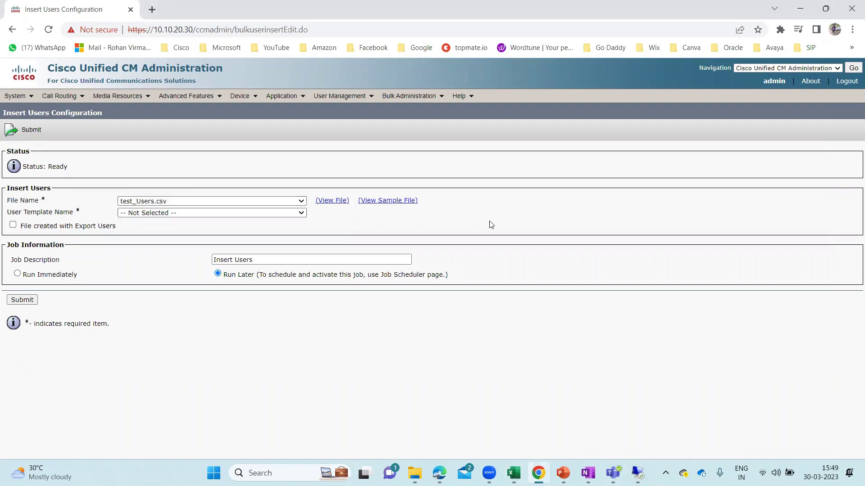
pyautogui.click(331, 200)
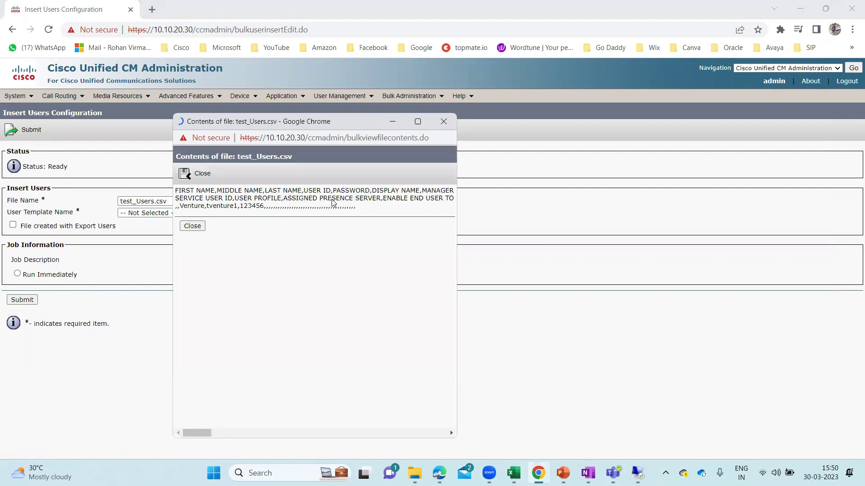
pyautogui.moveTo(184, 207); pyautogui.dragTo(261, 205)
pyautogui.click(192, 227)
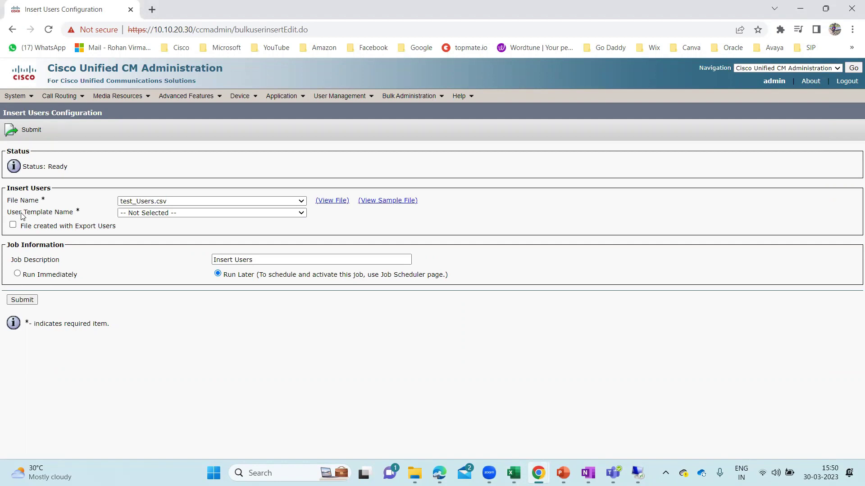
# Apply the TestUsers template and submit the test_Users.csv job as Run Later
pyautogui.click(261, 212)
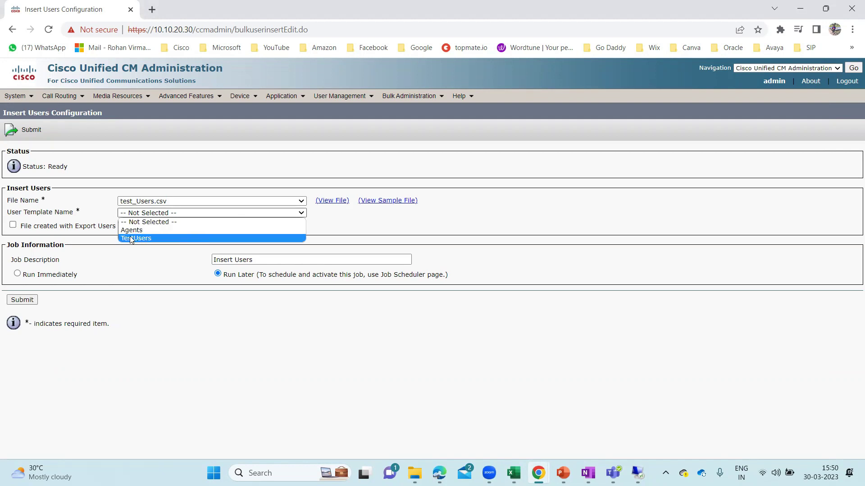
pyautogui.click(153, 239)
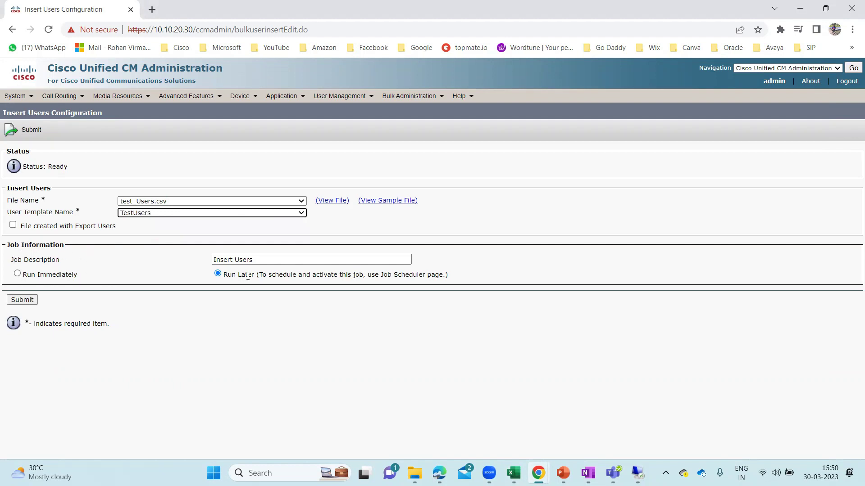
pyautogui.click(24, 300)
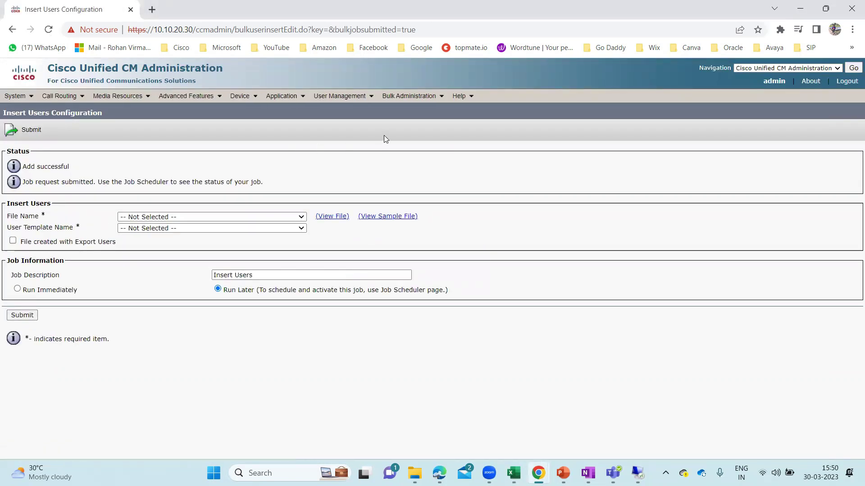
pyautogui.moveTo(409, 98)
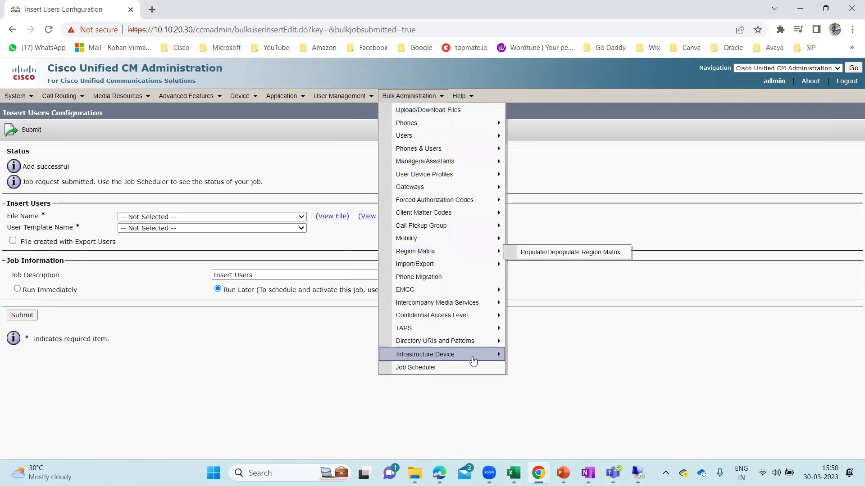
pyautogui.click(448, 371)
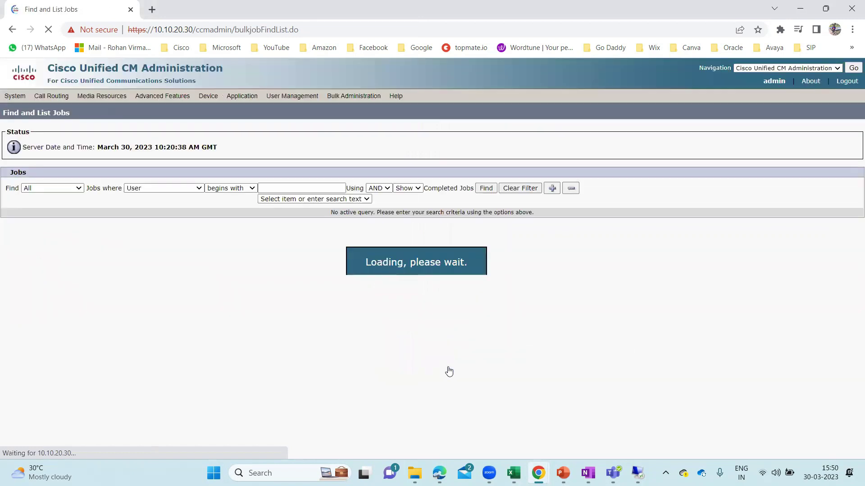
pyautogui.click(487, 189)
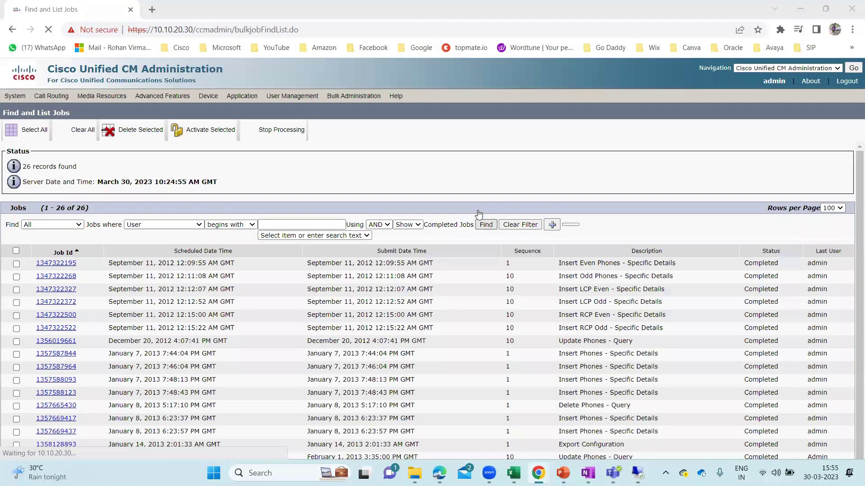
pyautogui.scroll(-3, 381, 341)
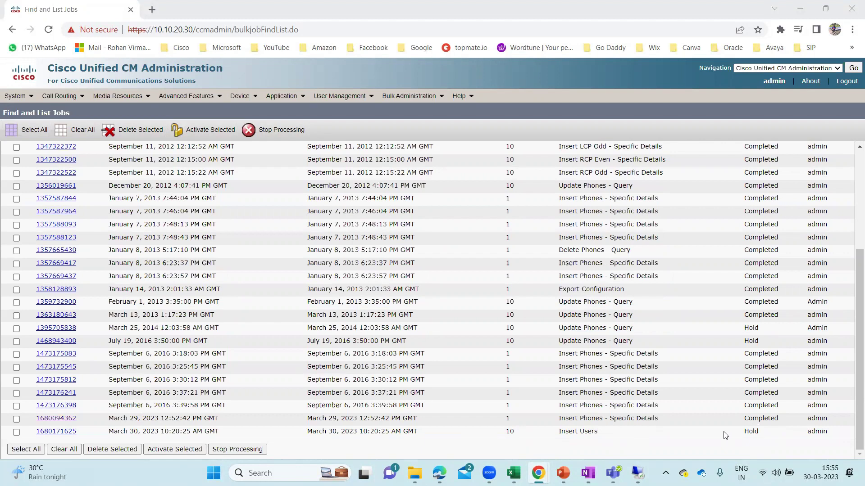
pyautogui.doubleClick(751, 431)
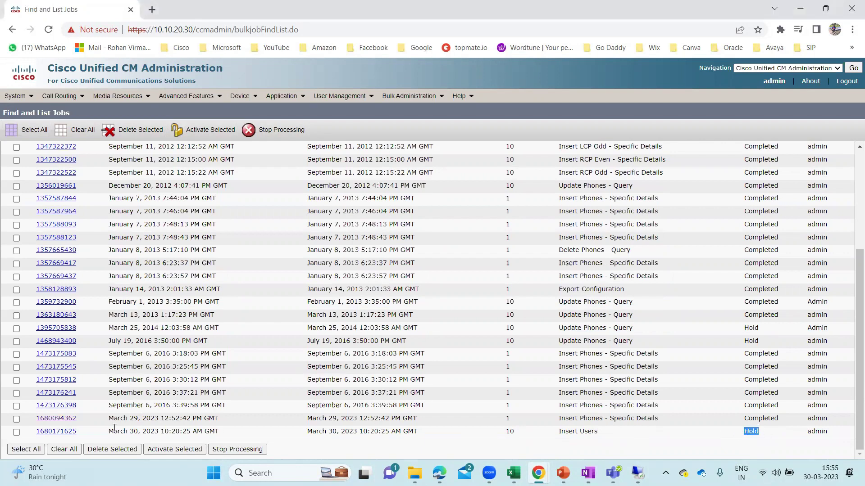
pyautogui.click(70, 432)
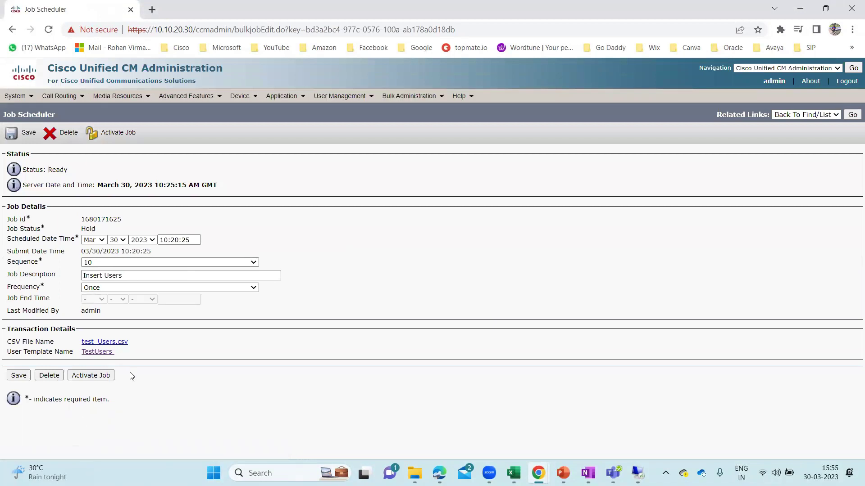
pyautogui.click(92, 379)
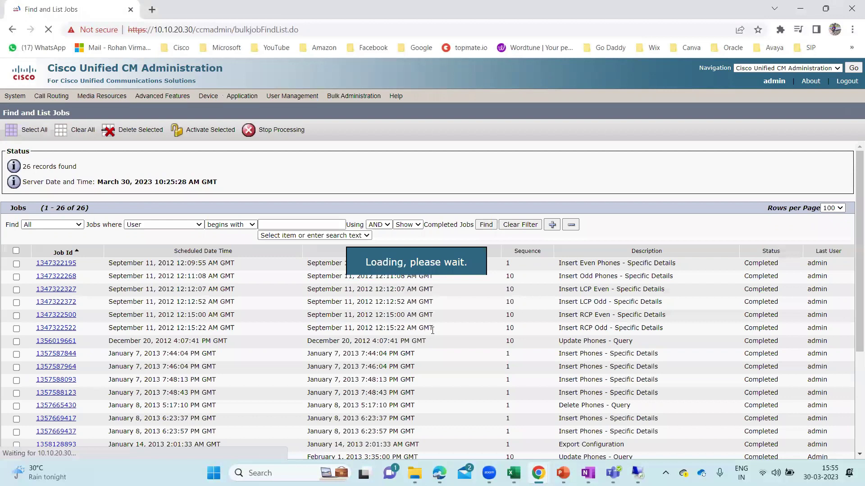
pyautogui.scroll(-4, 502, 328)
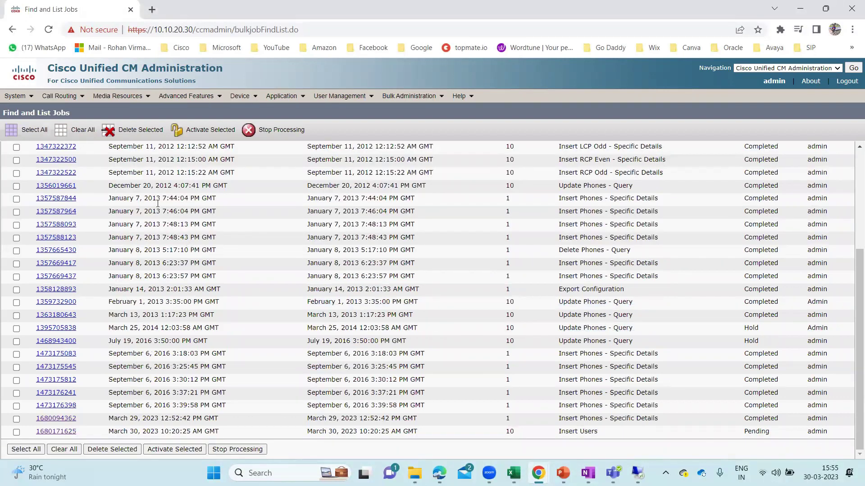
pyautogui.scroll(5, 157, 204)
pyautogui.click(50, 30)
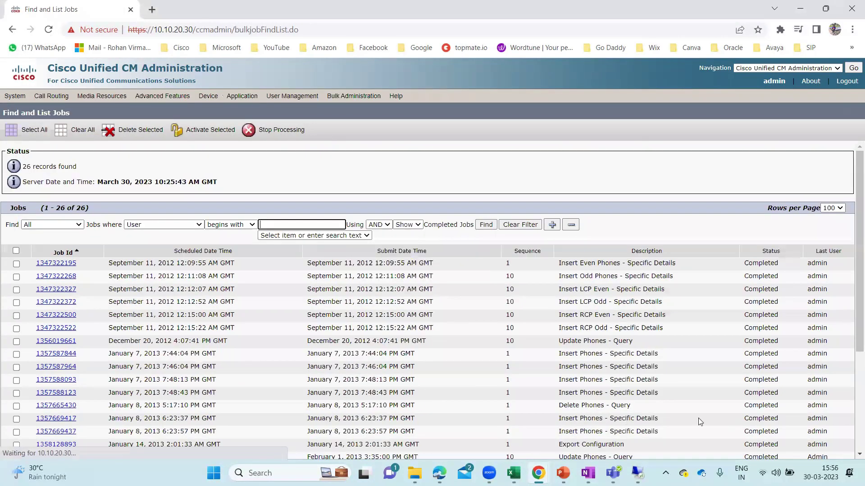
pyautogui.scroll(-4, 535, 361)
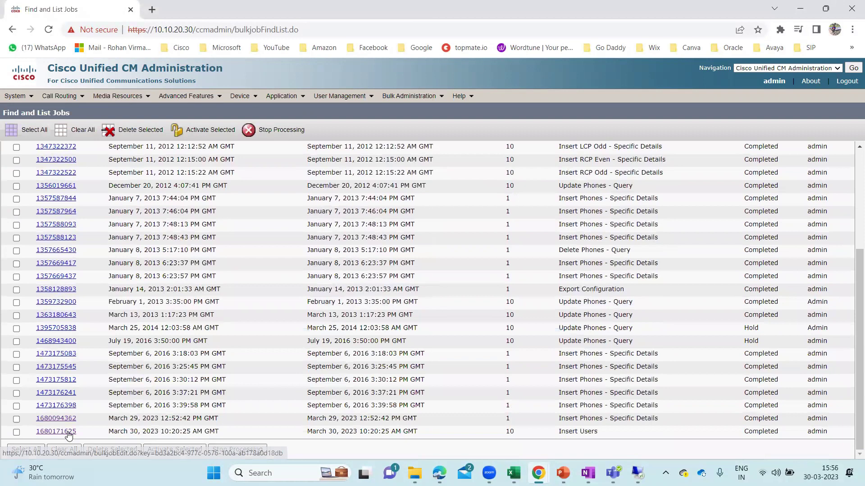
pyautogui.click(67, 433)
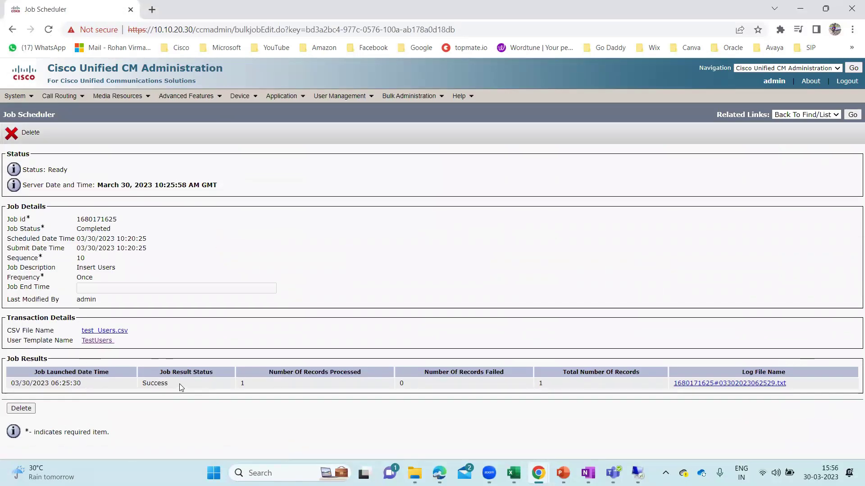
# Confirm Success with 1 record processed, 0 failed, and NO ERROR FOUND in the log
pyautogui.moveTo(180, 387); pyautogui.dragTo(142, 384)
pyautogui.click(261, 386)
pyautogui.moveTo(261, 386); pyautogui.dragTo(232, 389)
pyautogui.click(704, 384)
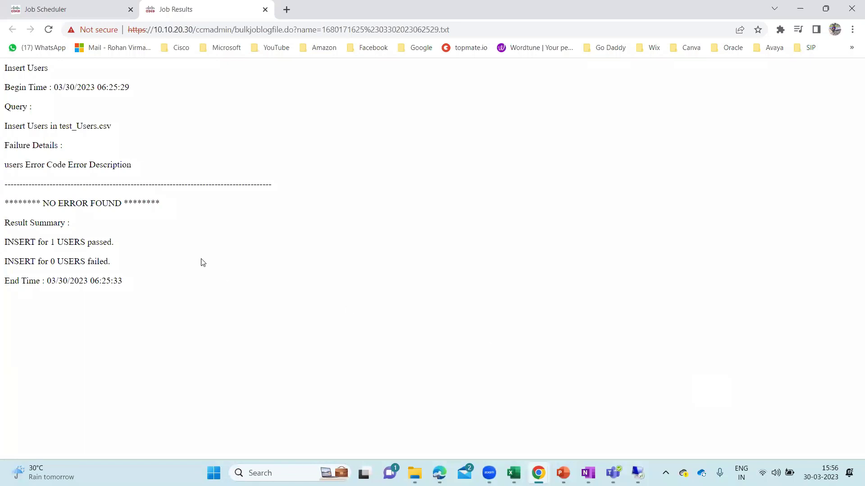
pyautogui.moveTo(43, 203); pyautogui.dragTo(121, 202)
pyautogui.click(20, 242)
pyautogui.click(265, 9)
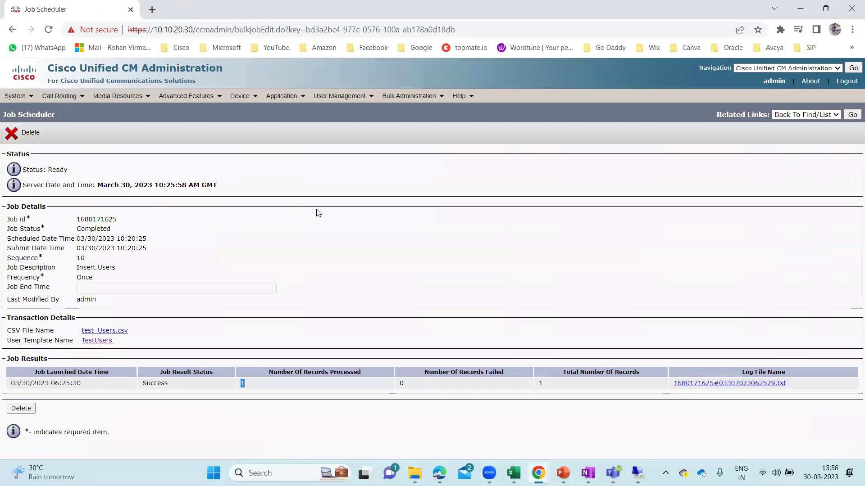
# List all end users and open the bulk-inserted user's End User Configuration record
pyautogui.moveTo(359, 100)
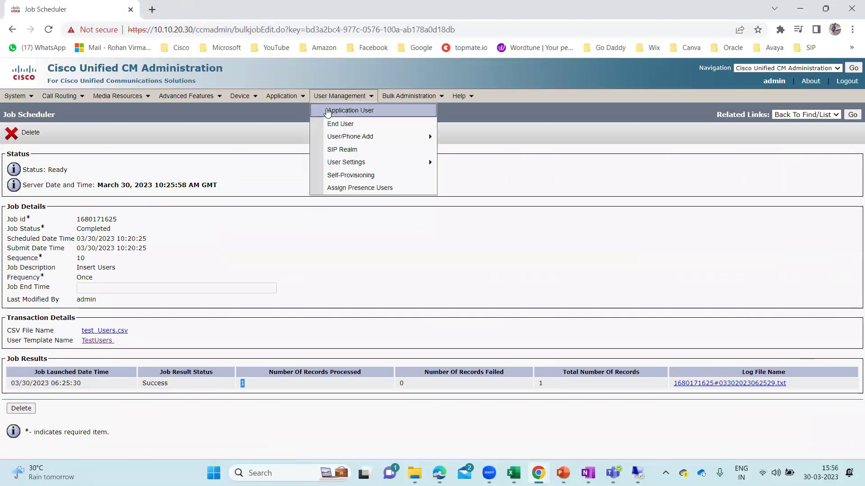
pyautogui.click(383, 127)
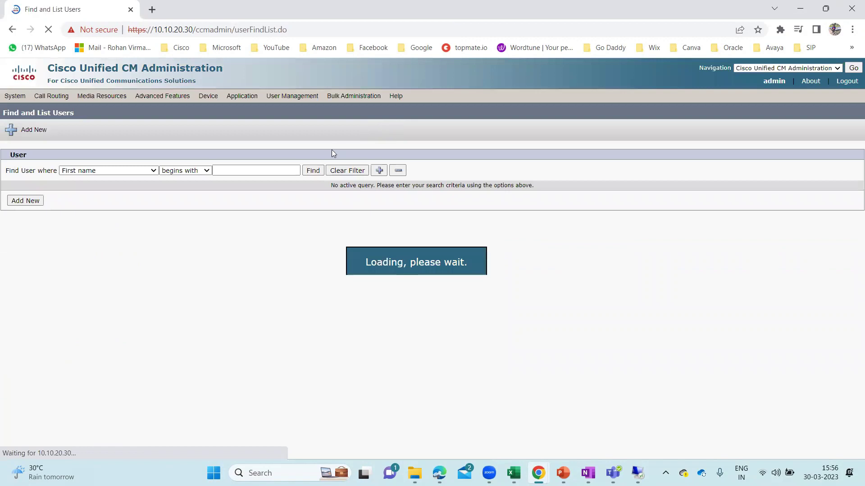
pyautogui.click(313, 171)
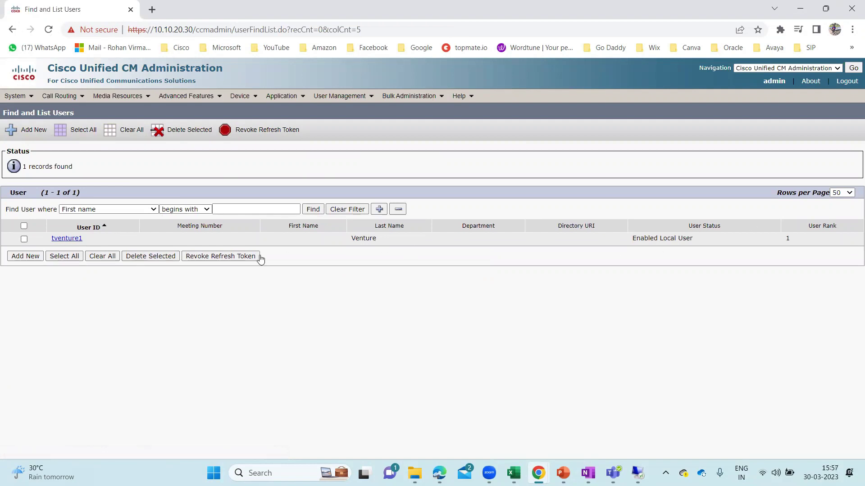
pyautogui.click(58, 241)
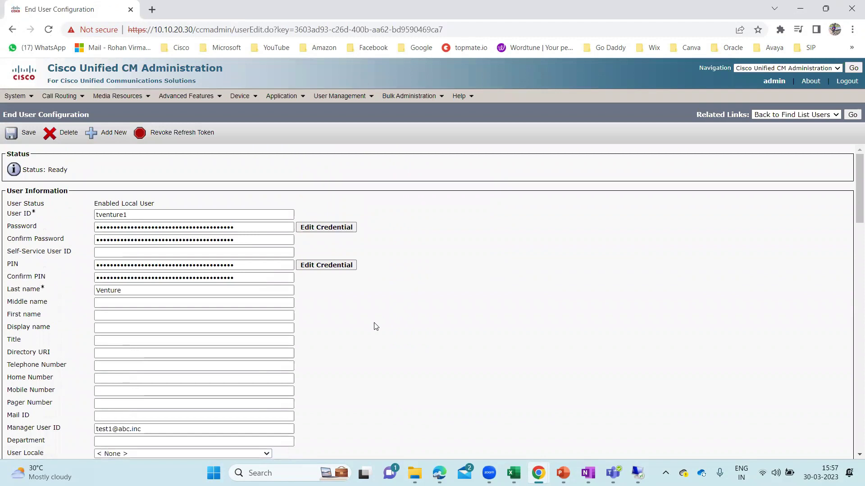
# Review the imported user's settings, including the Manager User ID, last name, password and PIN
pyautogui.scroll(-2, 375, 326)
pyautogui.scroll(-3, 375, 326)
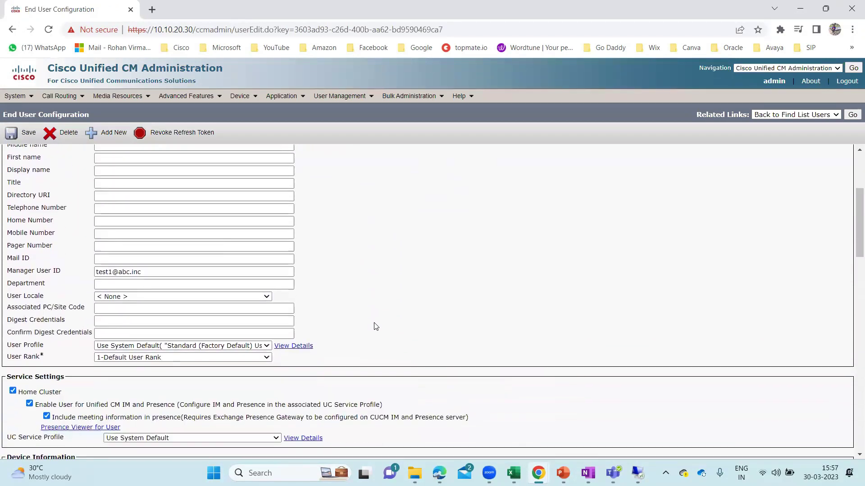
pyautogui.moveTo(68, 223); pyautogui.dragTo(6, 221)
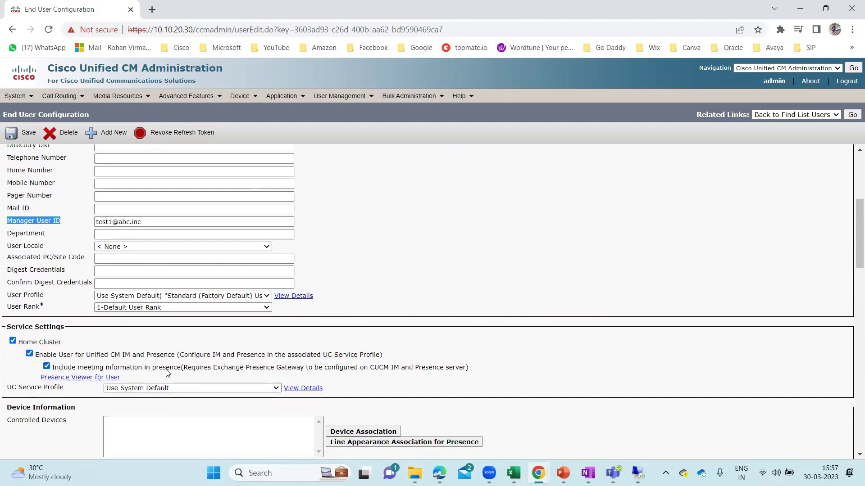
pyautogui.scroll(-6, 167, 373)
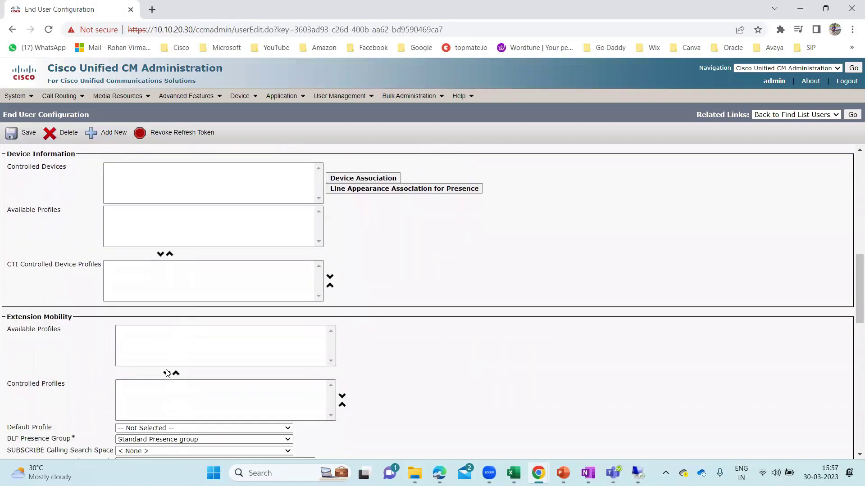
pyautogui.scroll(-4, 166, 372)
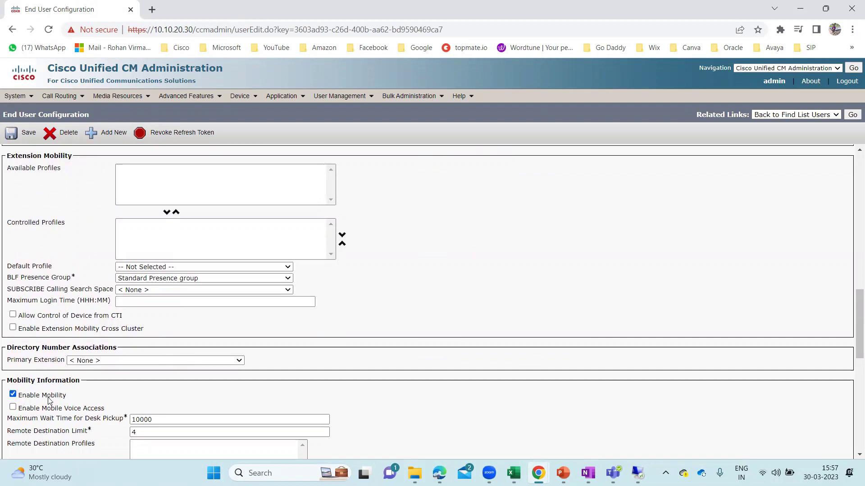
pyautogui.scroll(-1, 205, 387)
pyautogui.scroll(-3, 205, 388)
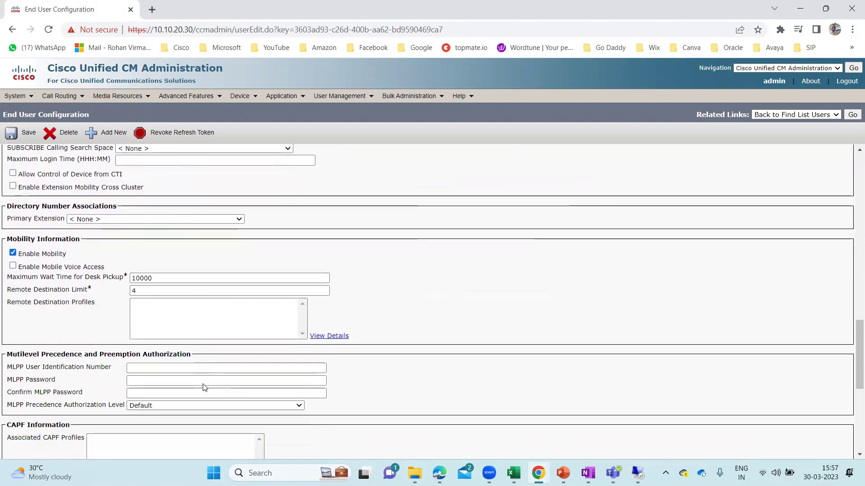
pyautogui.scroll(-3, 435, 287)
pyautogui.scroll(18, 436, 288)
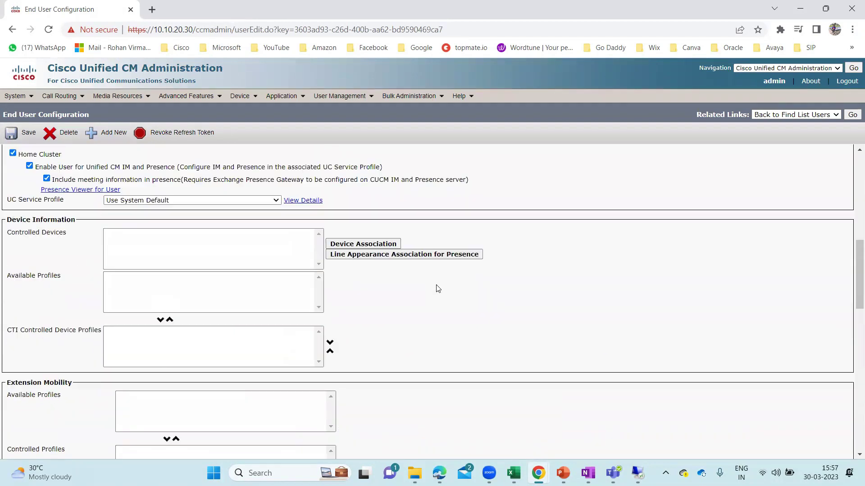
pyautogui.scroll(3, 437, 288)
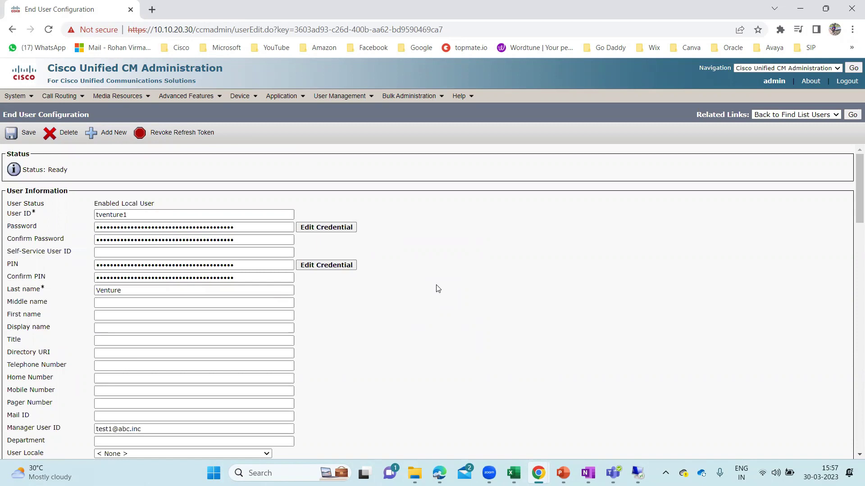
pyautogui.scroll(-8, 436, 289)
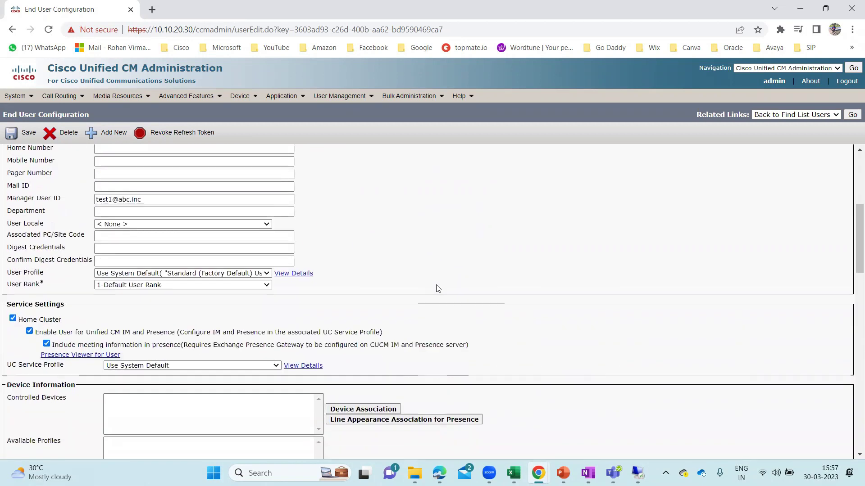
pyautogui.scroll(-9, 437, 288)
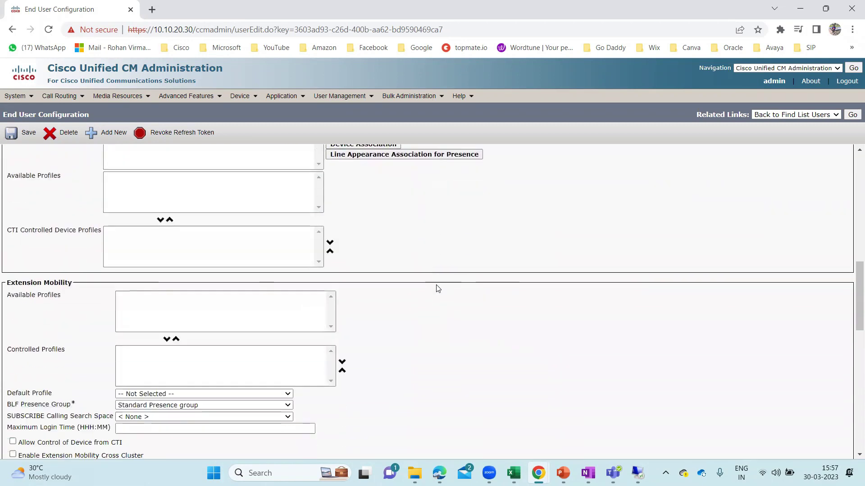
pyautogui.scroll(-4, 436, 289)
# Return to the top of the form and show the Bulk Administration menu
pyautogui.press('Home')
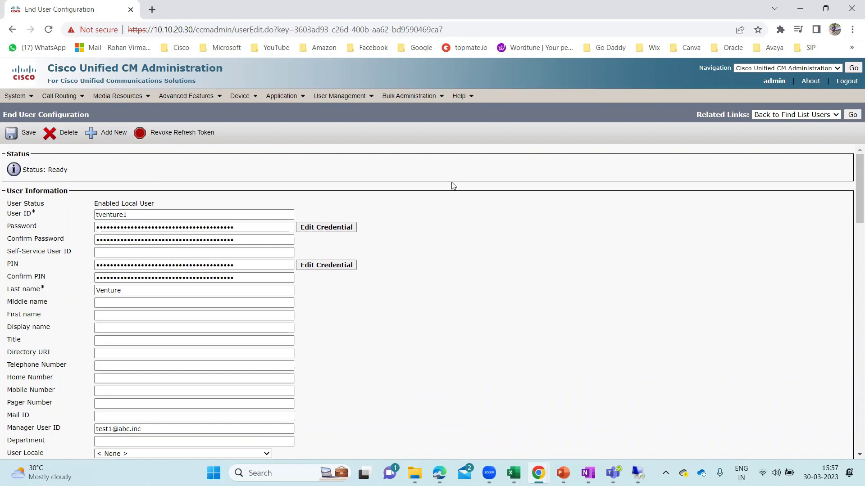
pyautogui.click(416, 96)
pyautogui.moveTo(450, 152)
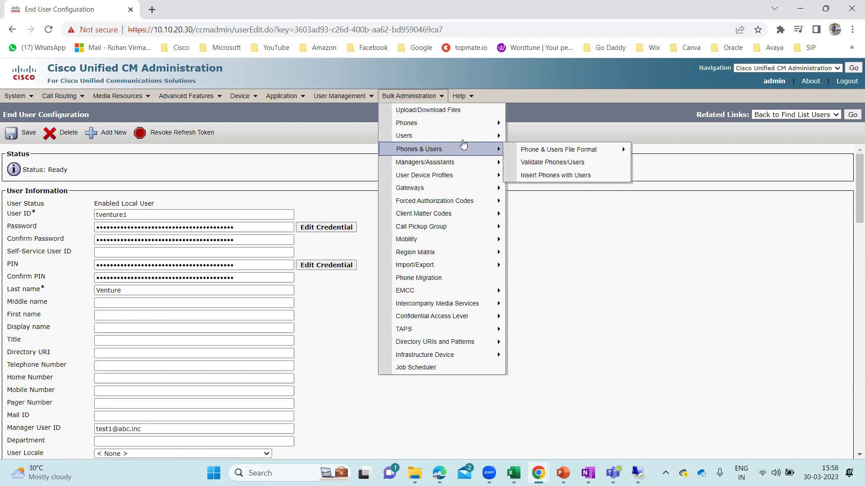
pyautogui.moveTo(464, 139)
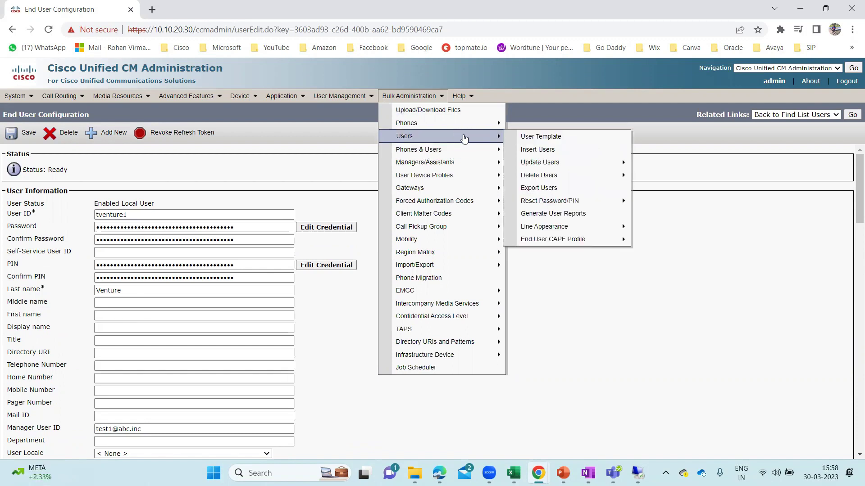